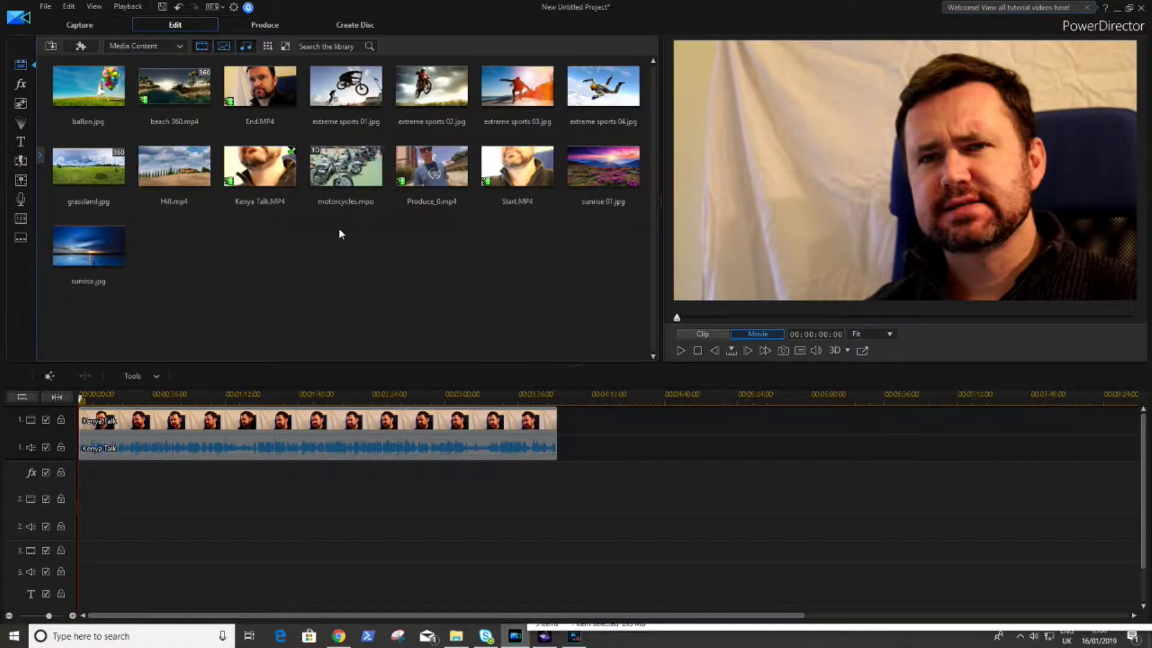
Choose the MPEG-4 640 x 480/25p (6 Mbps) MP4 profile on the Produce page.
left_click(472, 432)
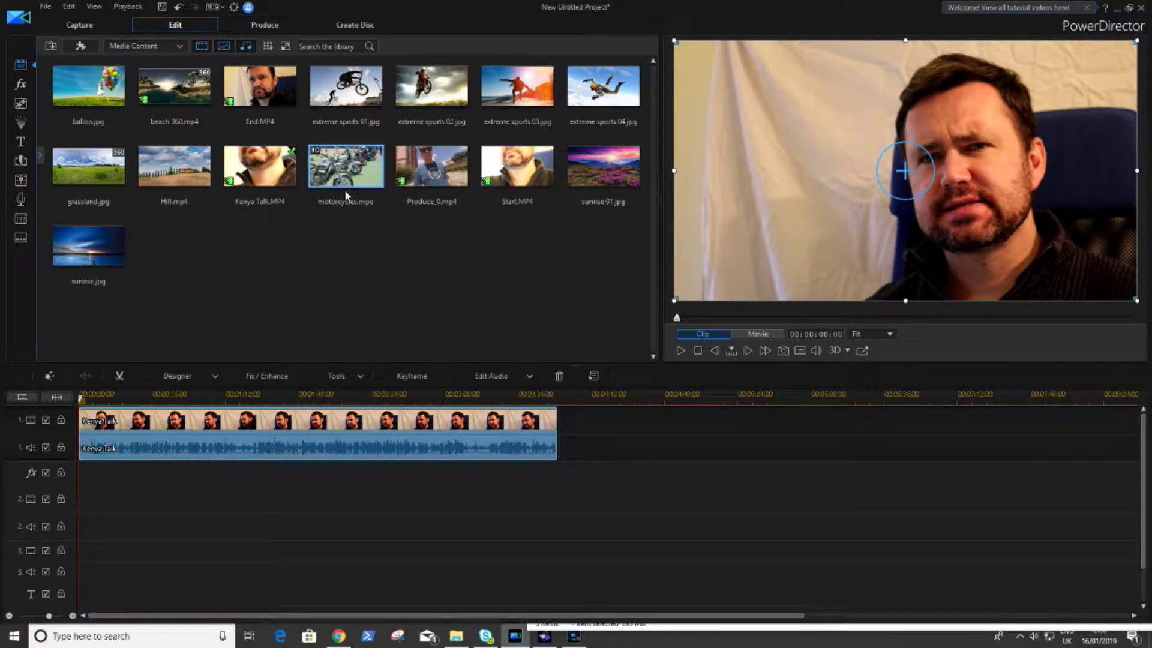
left_click(272, 25)
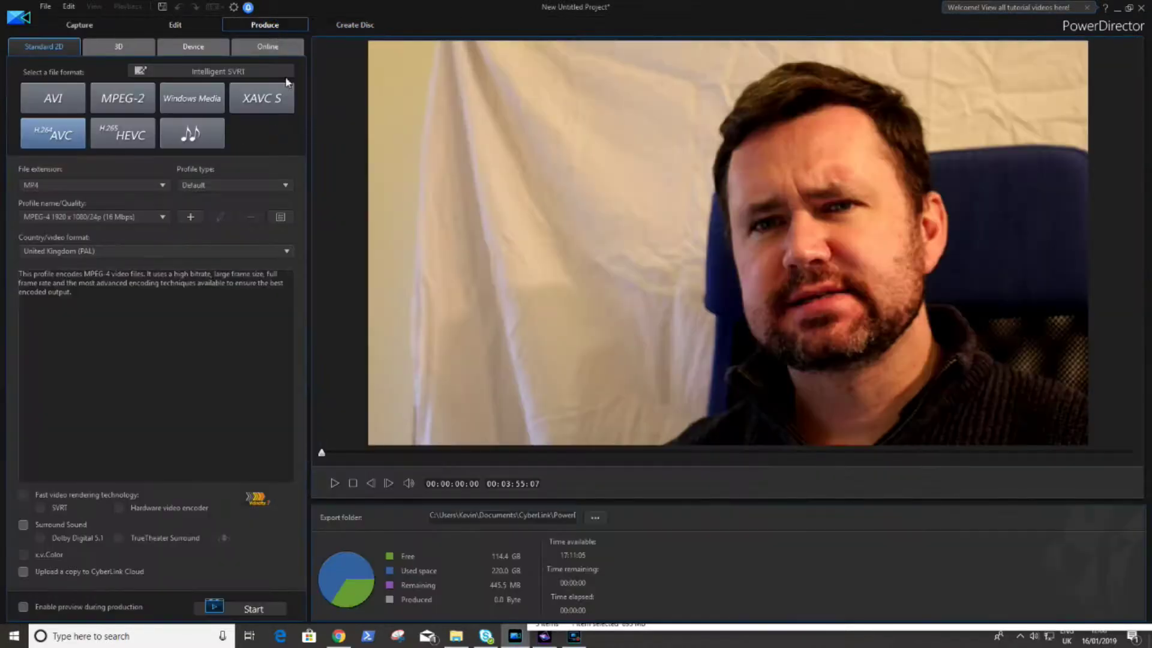
left_click(87, 217)
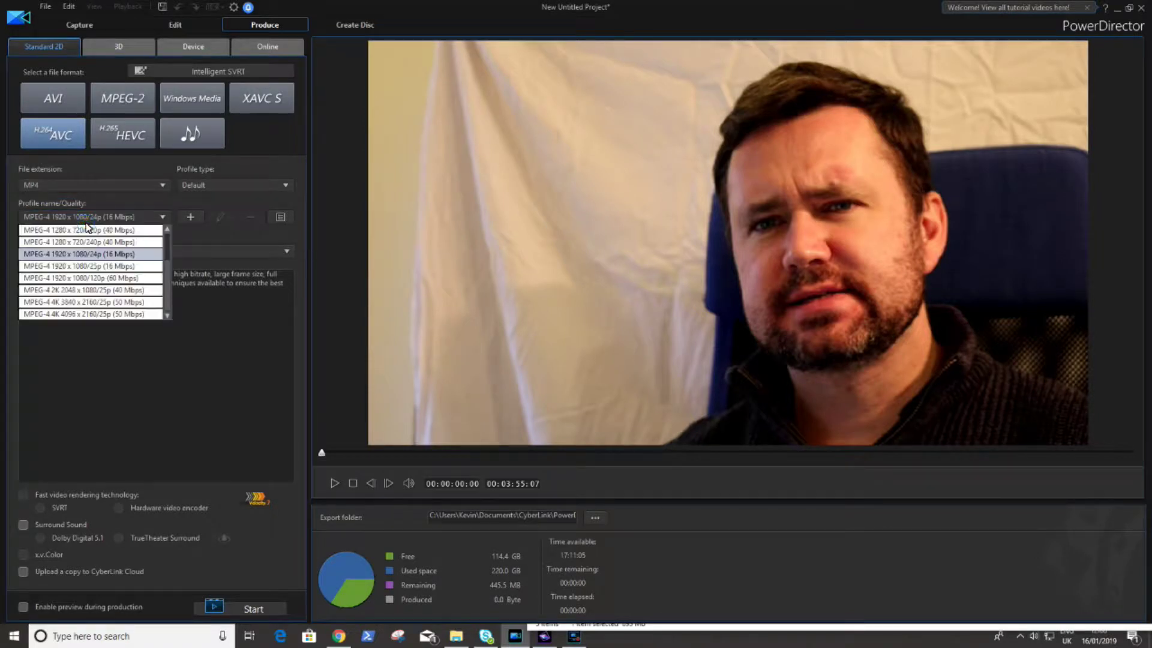
scroll(87, 228, "up", 2)
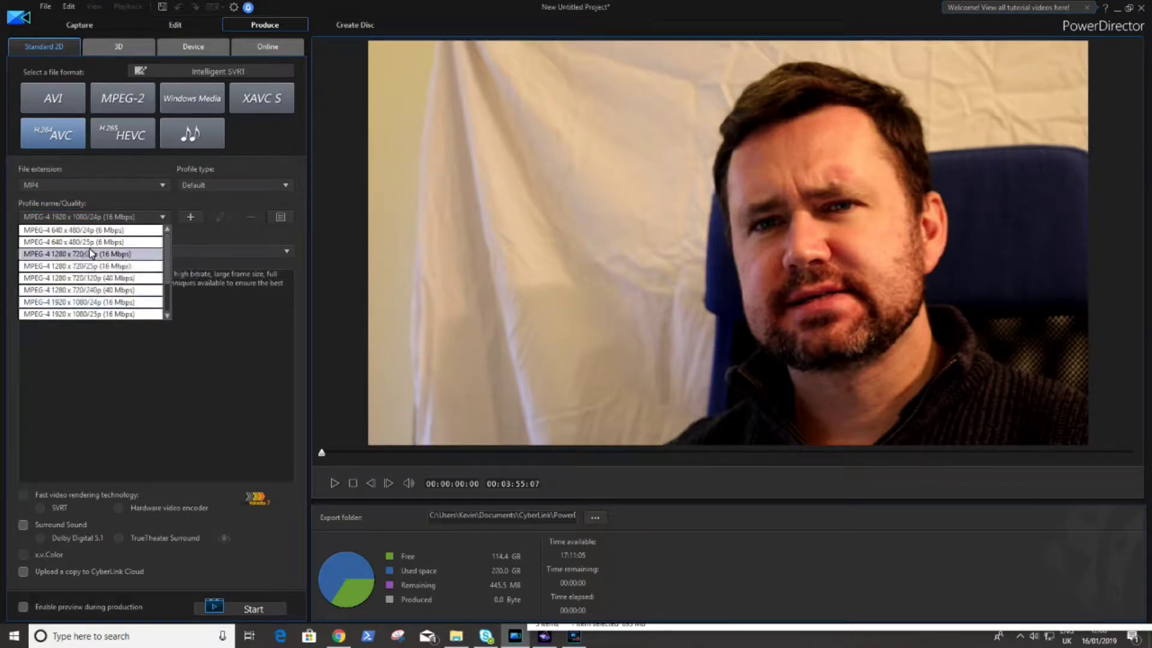
left_click(90, 242)
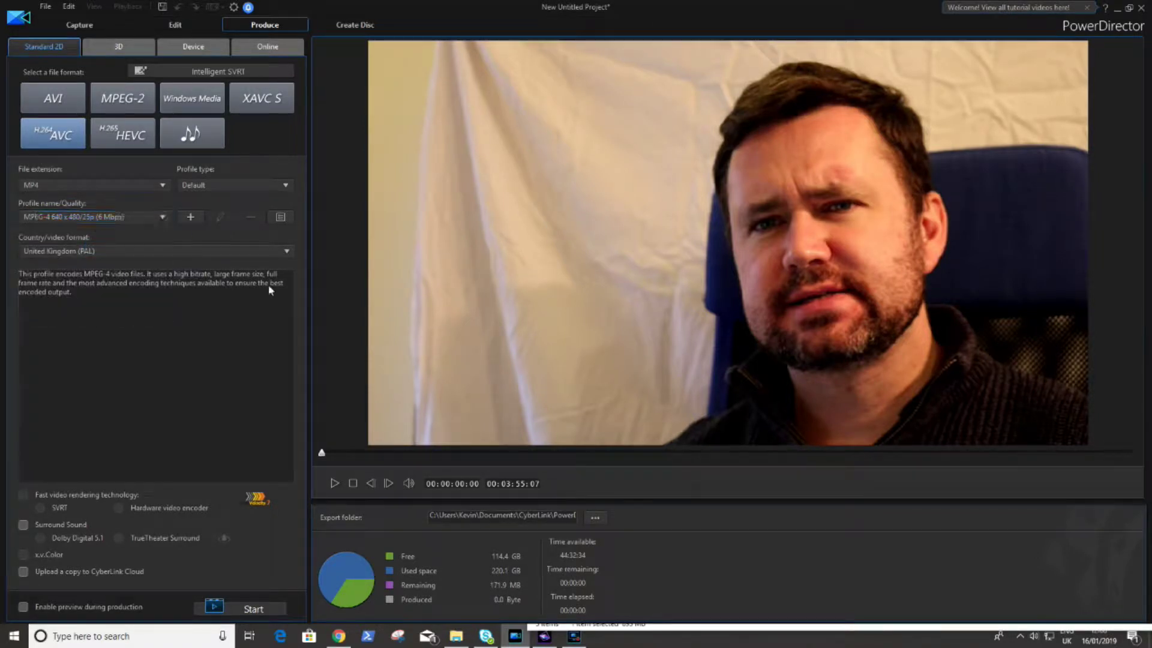
Save the output as Produce_0.mp4 in E:\Vids\Masking Video and start rendering.
left_click(587, 520)
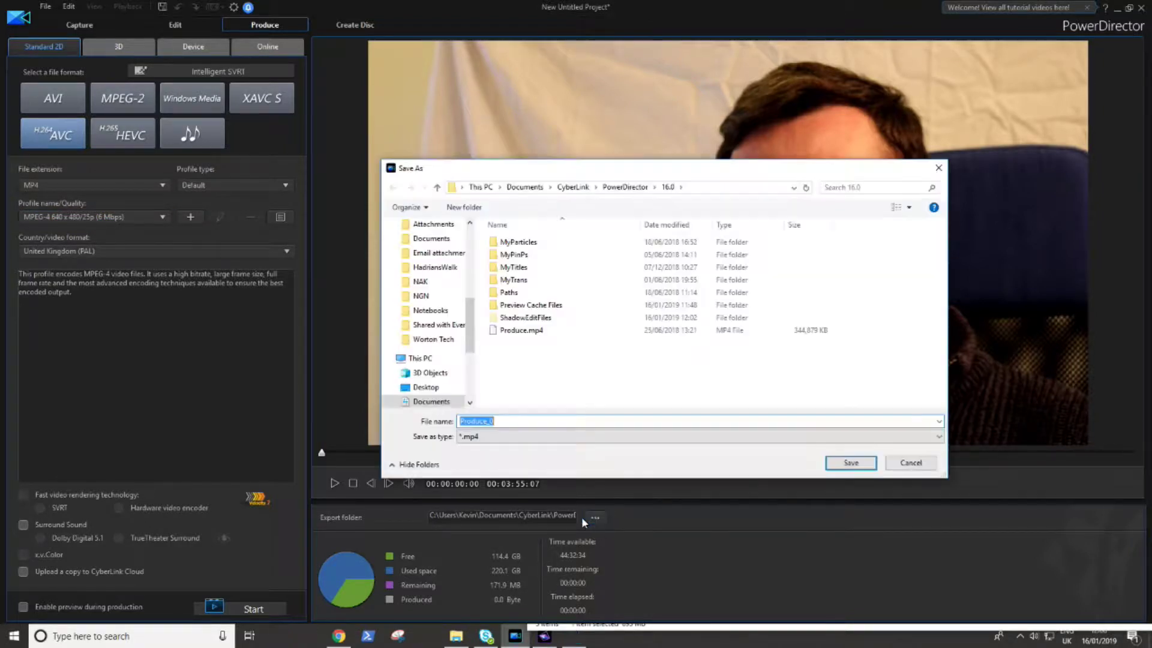
left_click_drag(470, 328, 480, 392)
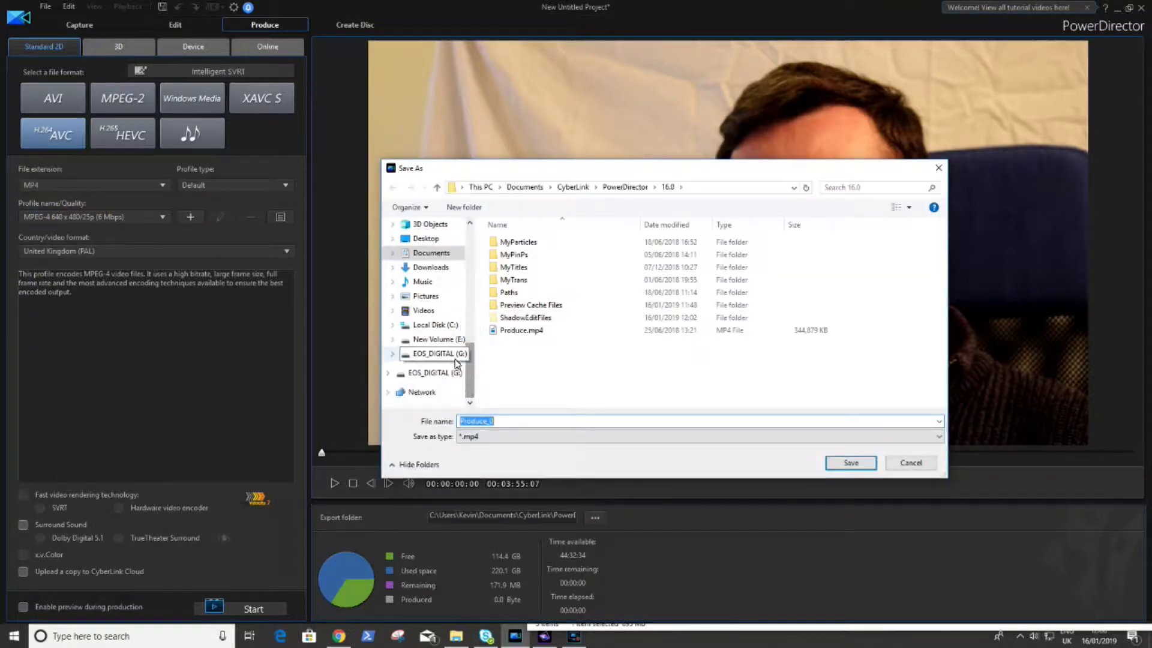
left_click(436, 339)
double_click(507, 393)
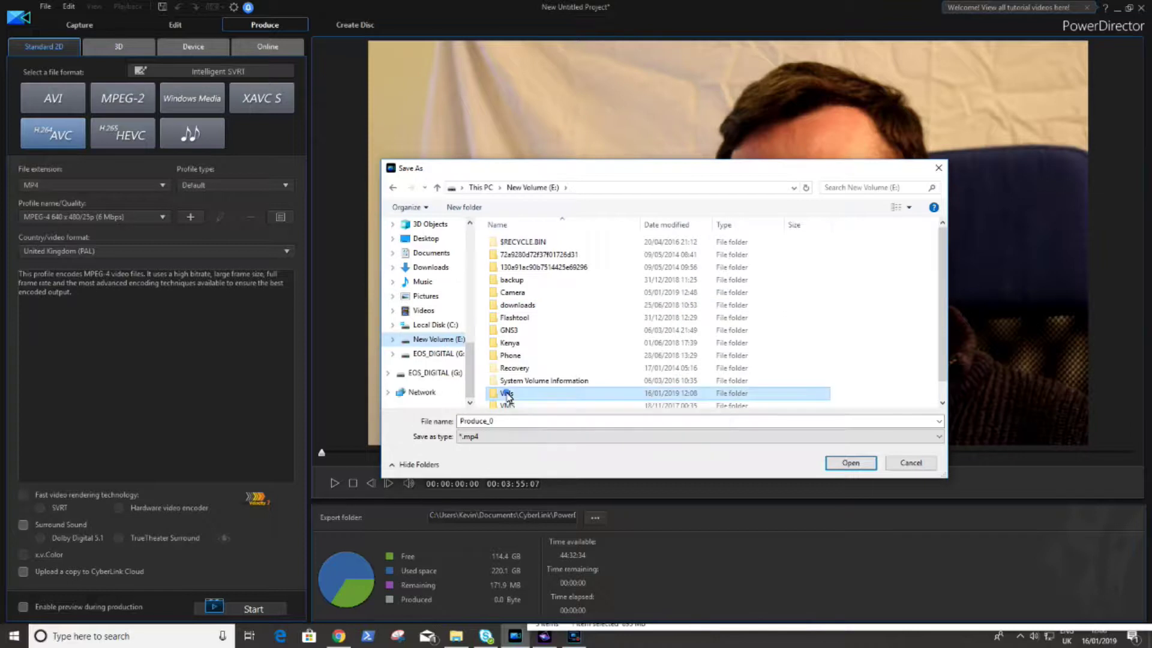
double_click(714, 257)
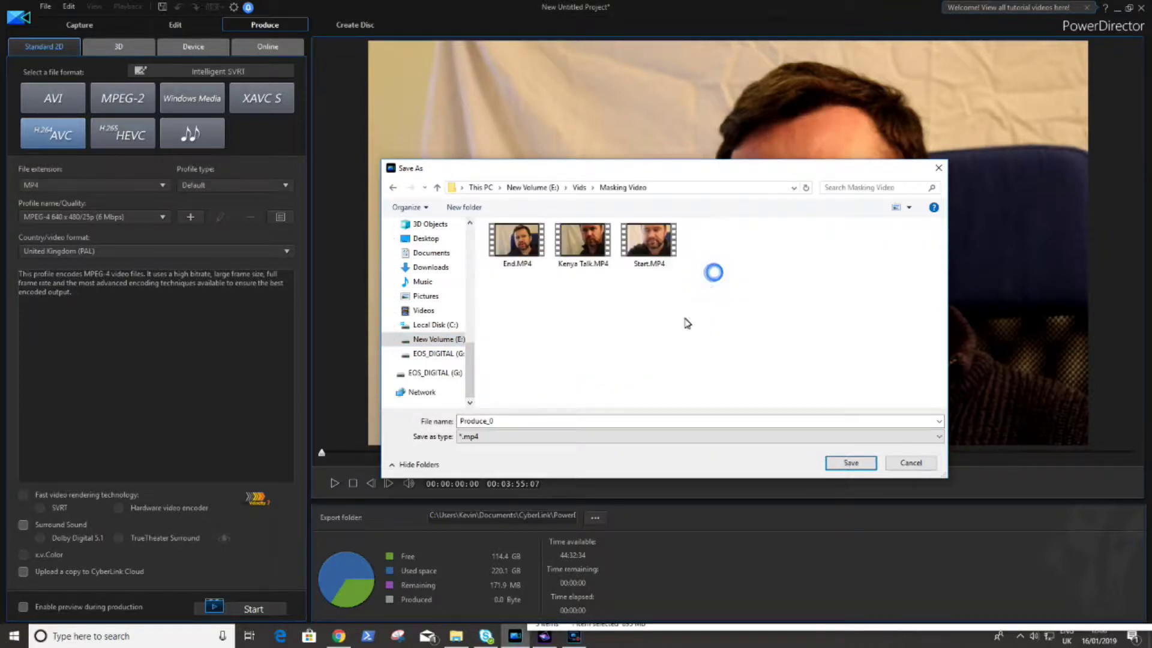
left_click(844, 469)
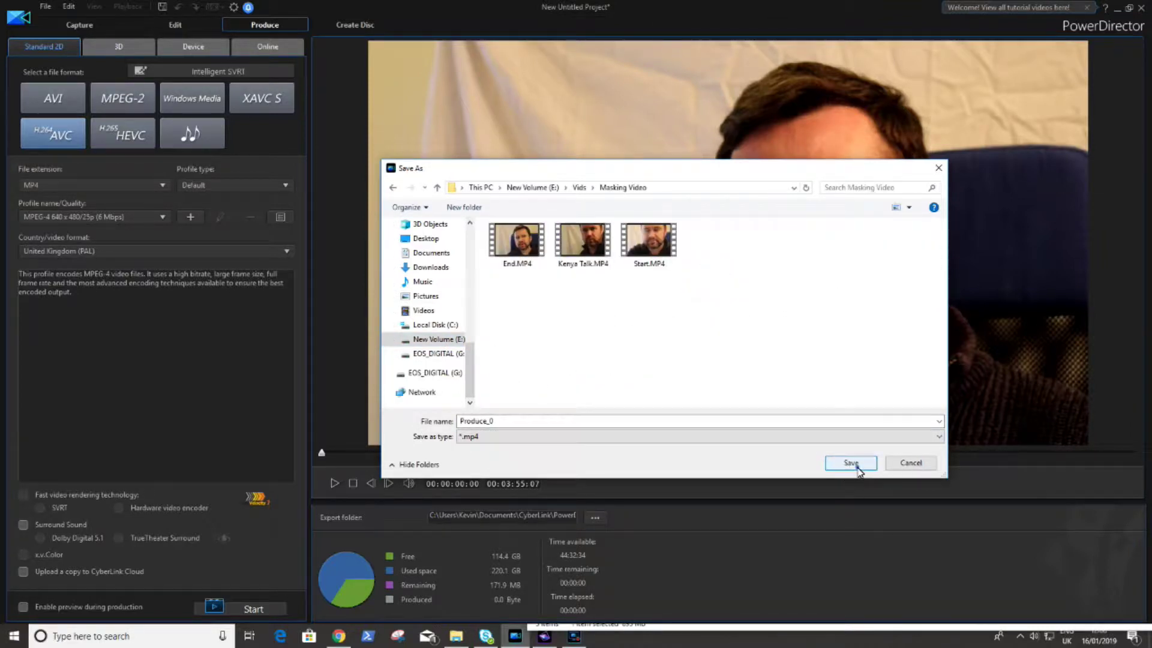
left_click(858, 468)
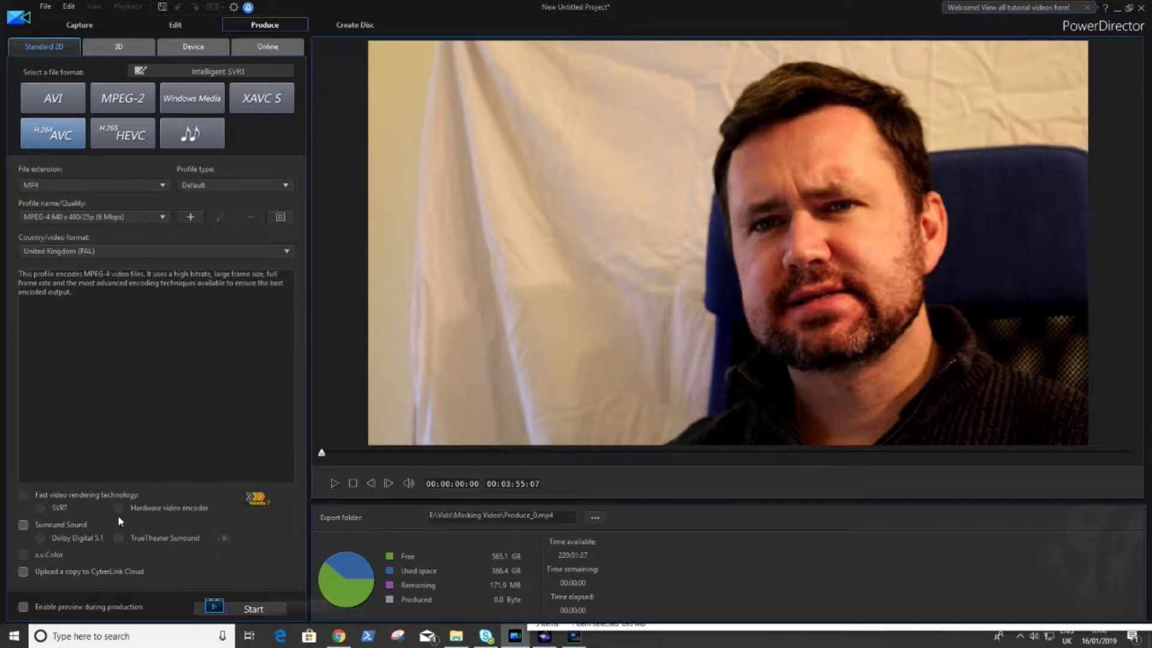
left_click(249, 609)
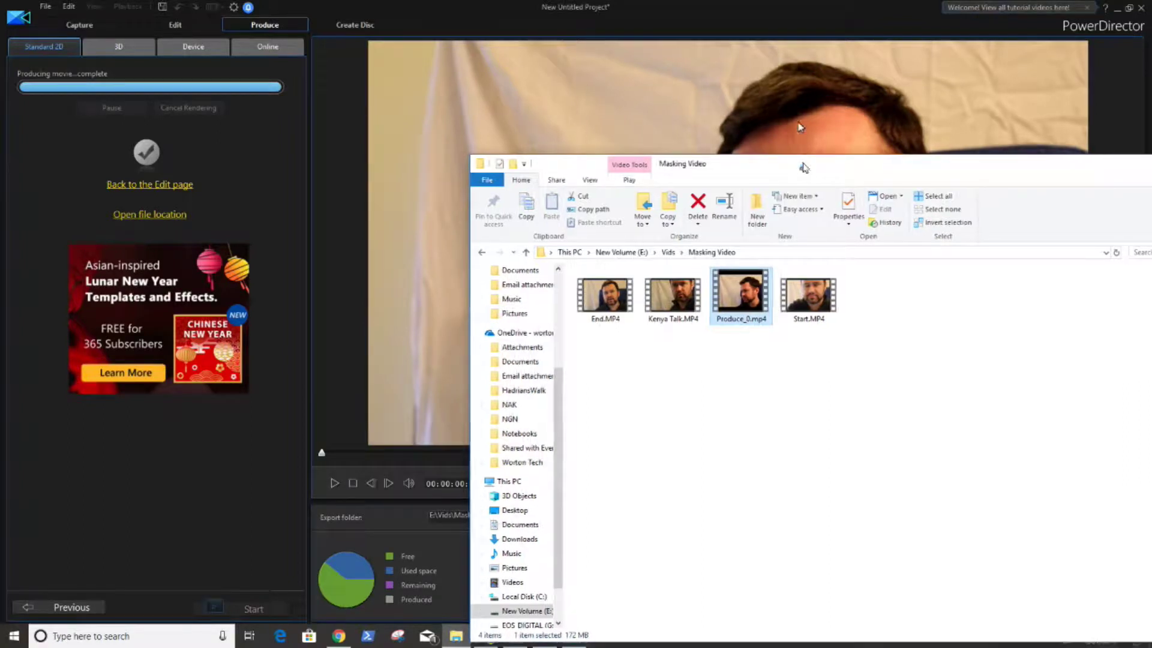
Import the rendered Produce_0.mp4 from File Explorer into ColorDirector's library.
left_click_drag(801, 169, 780, 91)
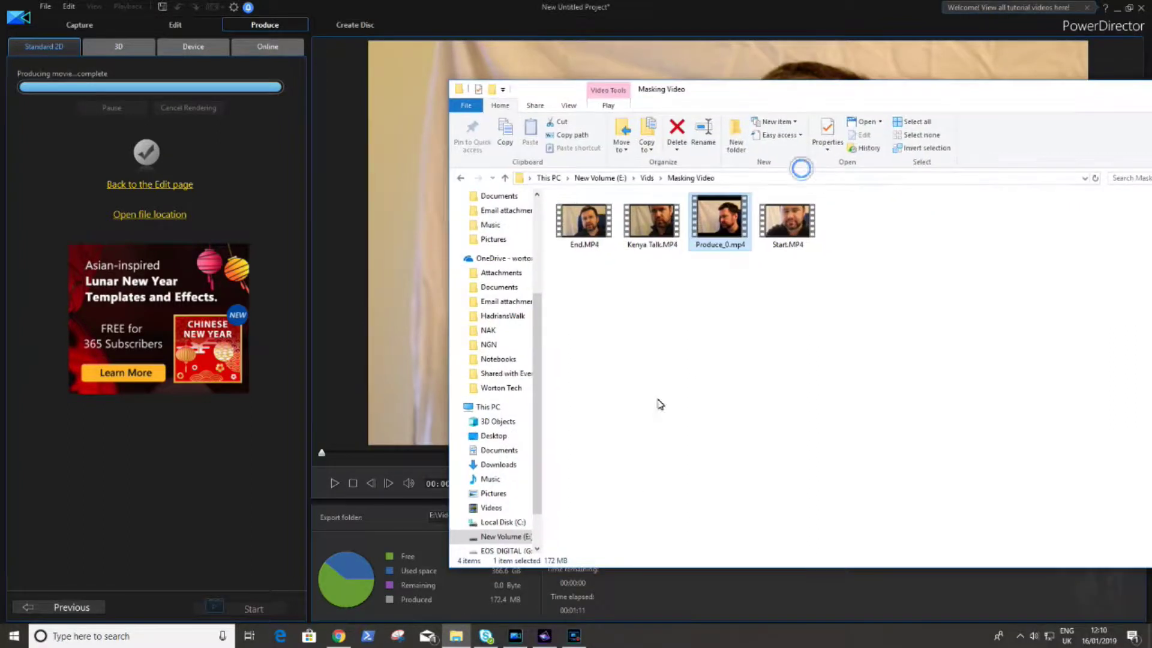
left_click(544, 636)
left_click(924, 337)
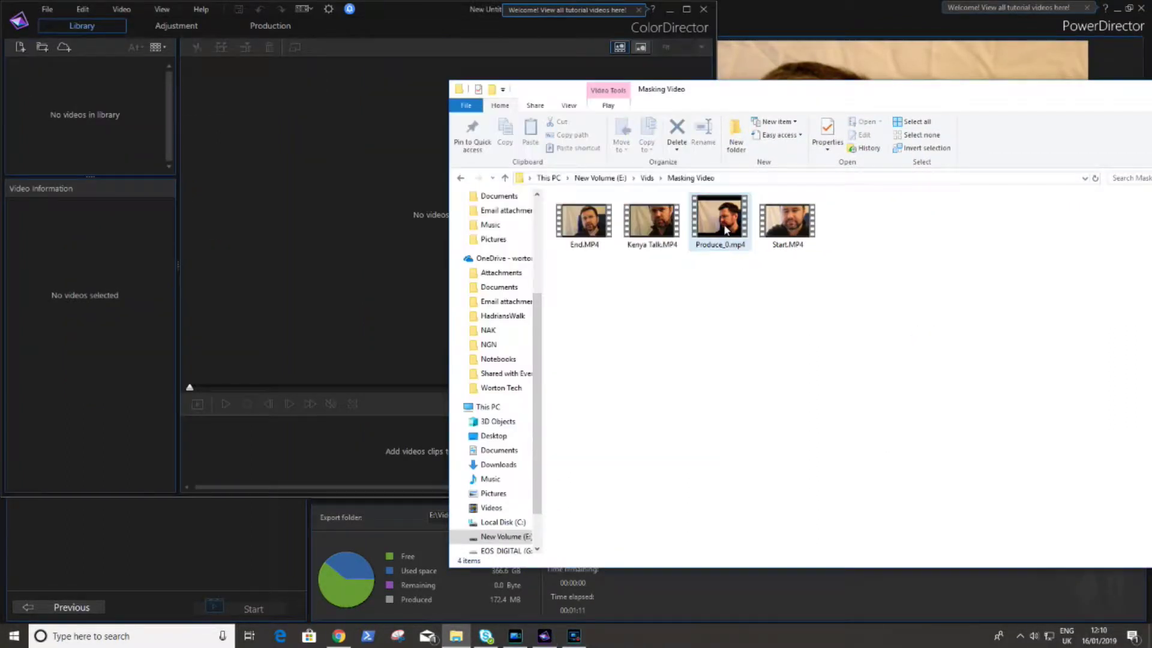
left_click_drag(720, 223, 333, 218)
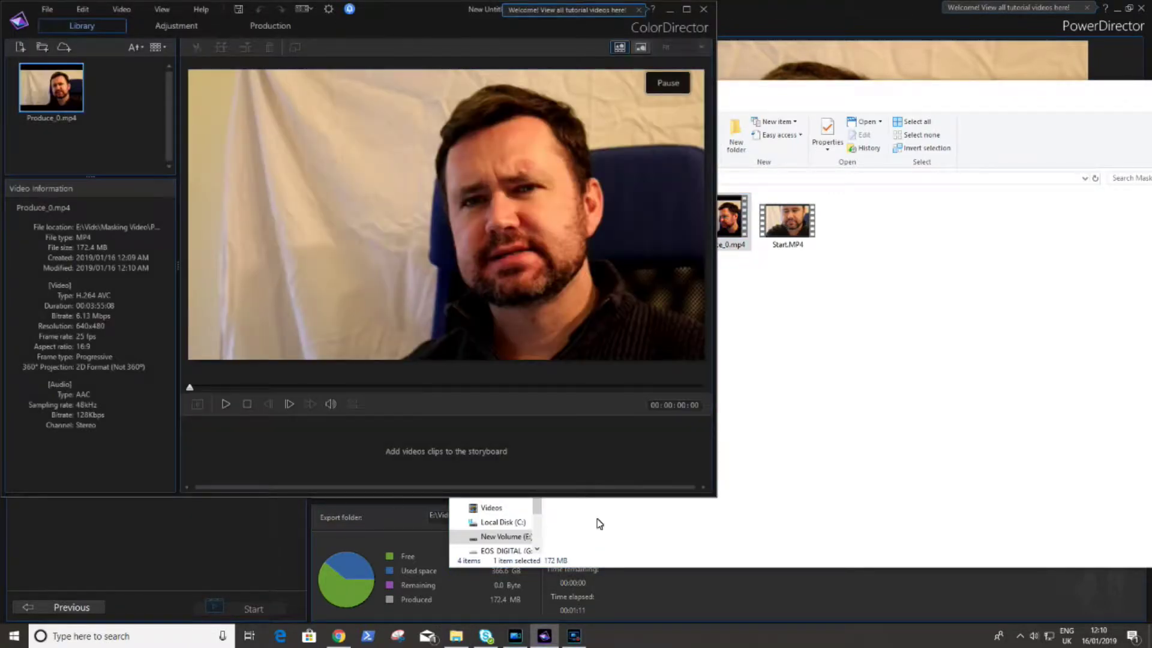
Place Produce_0.mp4 on the storyboard and bring up the Adjustment module.
left_click_drag(719, 503, 978, 573)
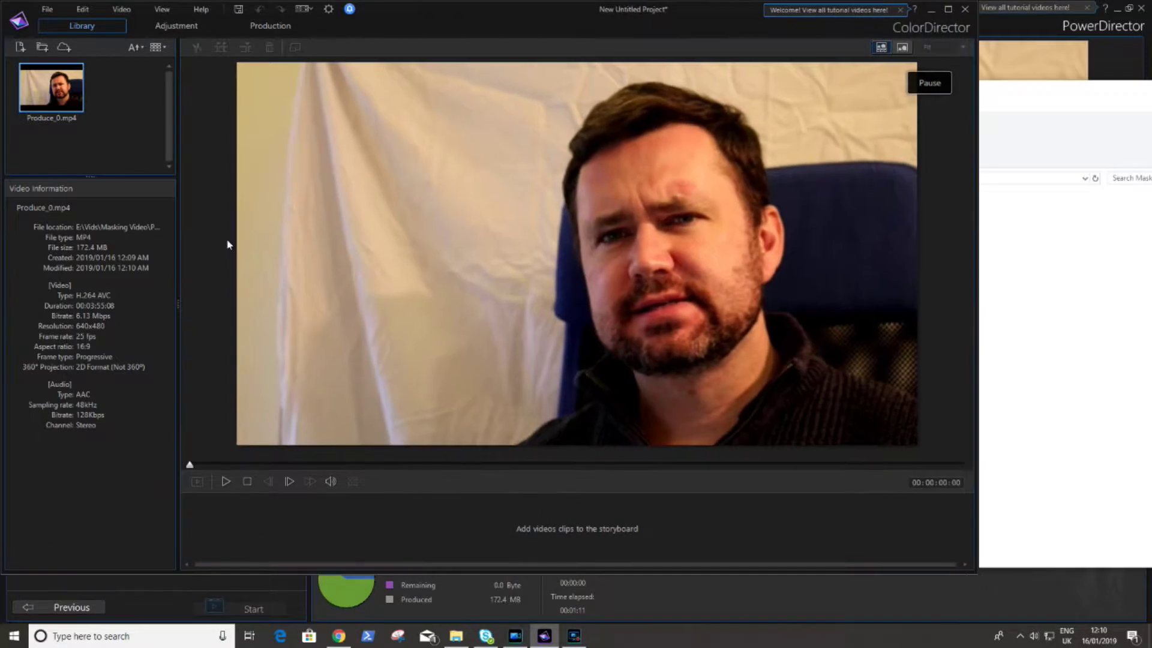
left_click_drag(52, 81, 203, 514)
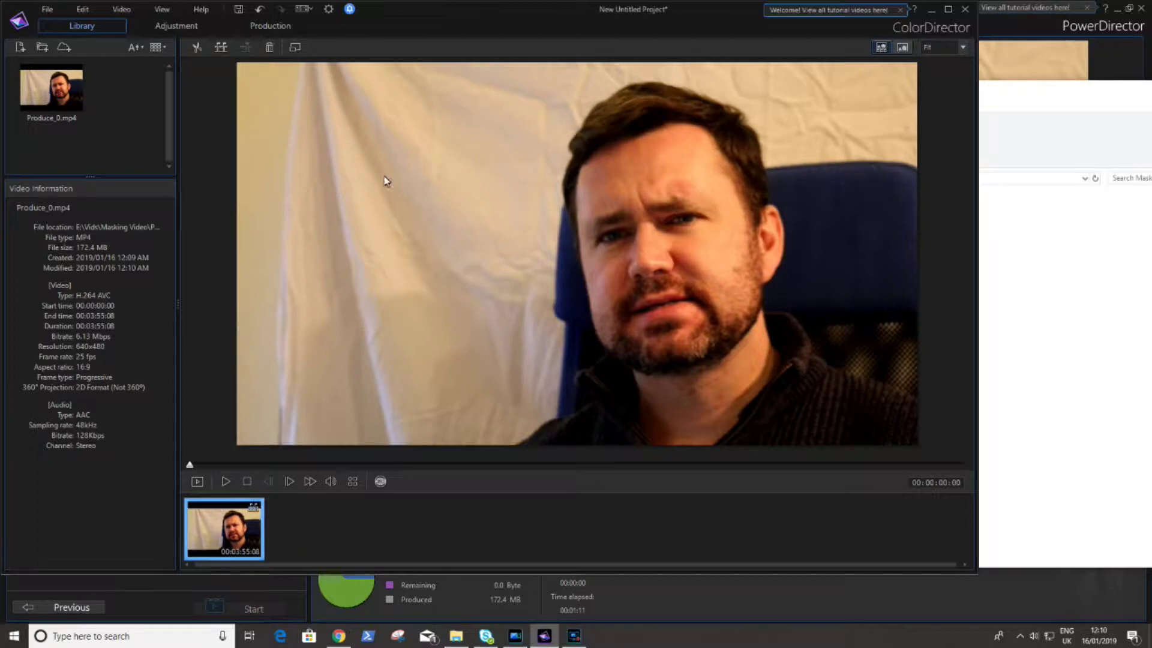
left_click(187, 27)
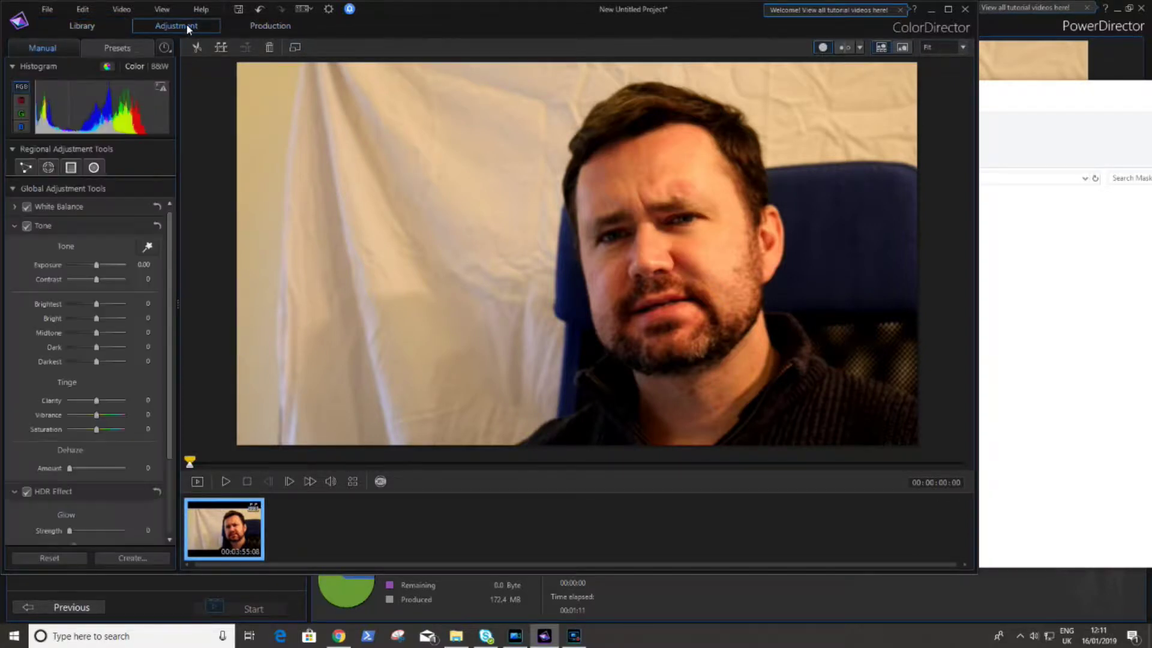
Paint a regional brush mask over the presenter's head, hair, shirt and chair.
left_click(49, 168)
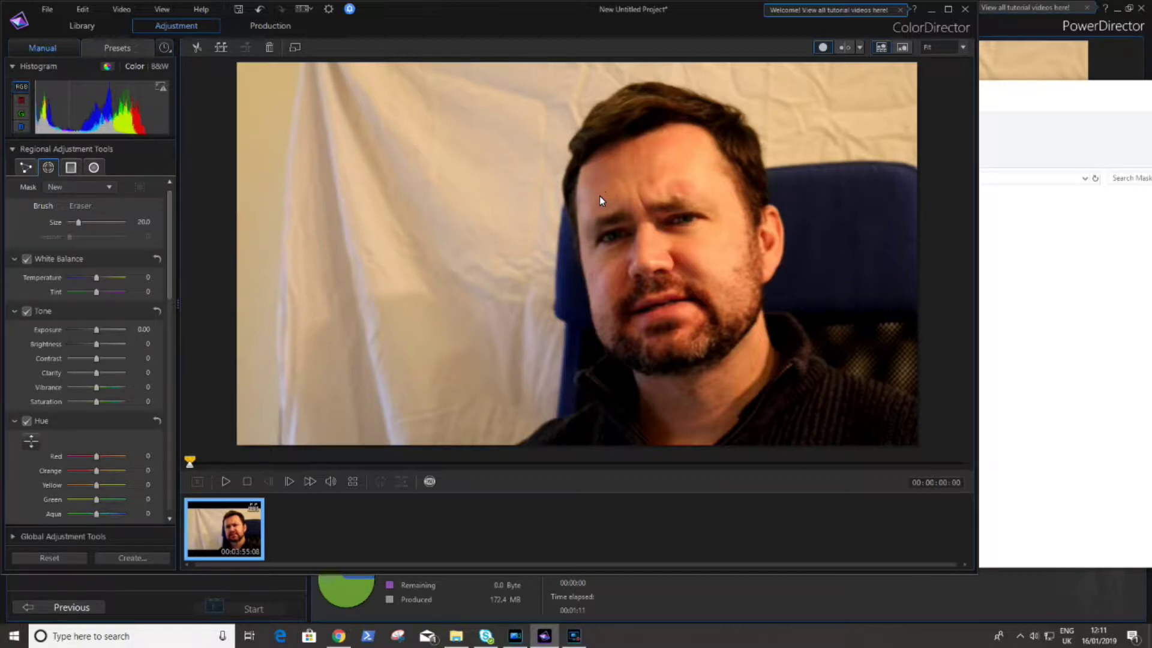
left_click_drag(605, 219, 591, 192)
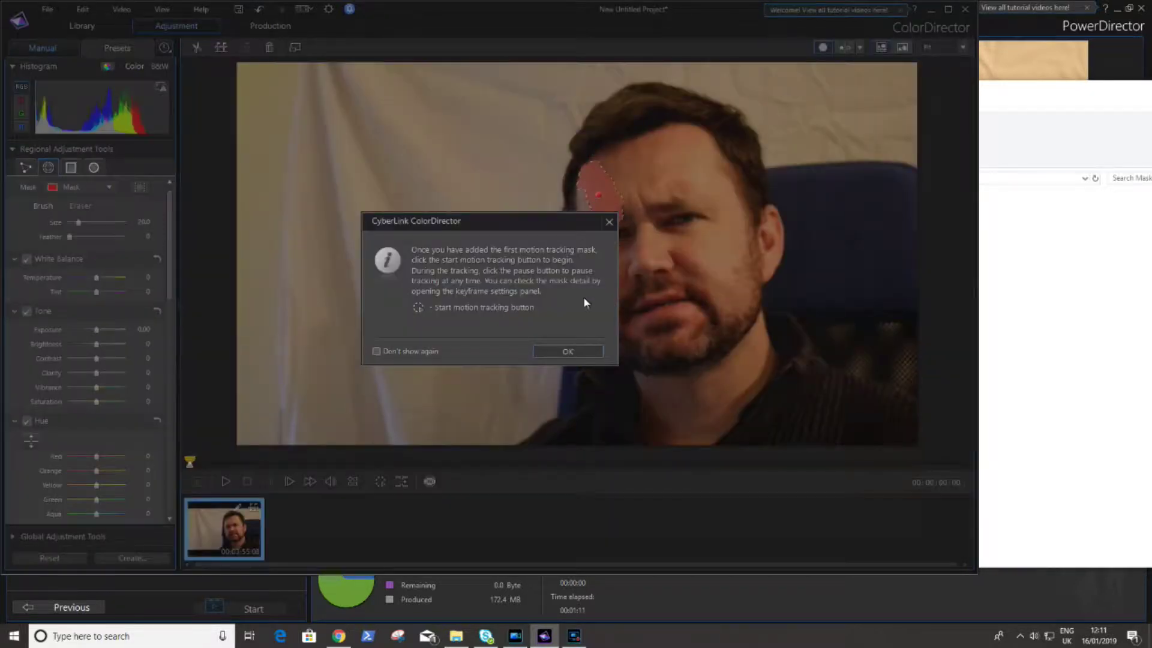
left_click(581, 353)
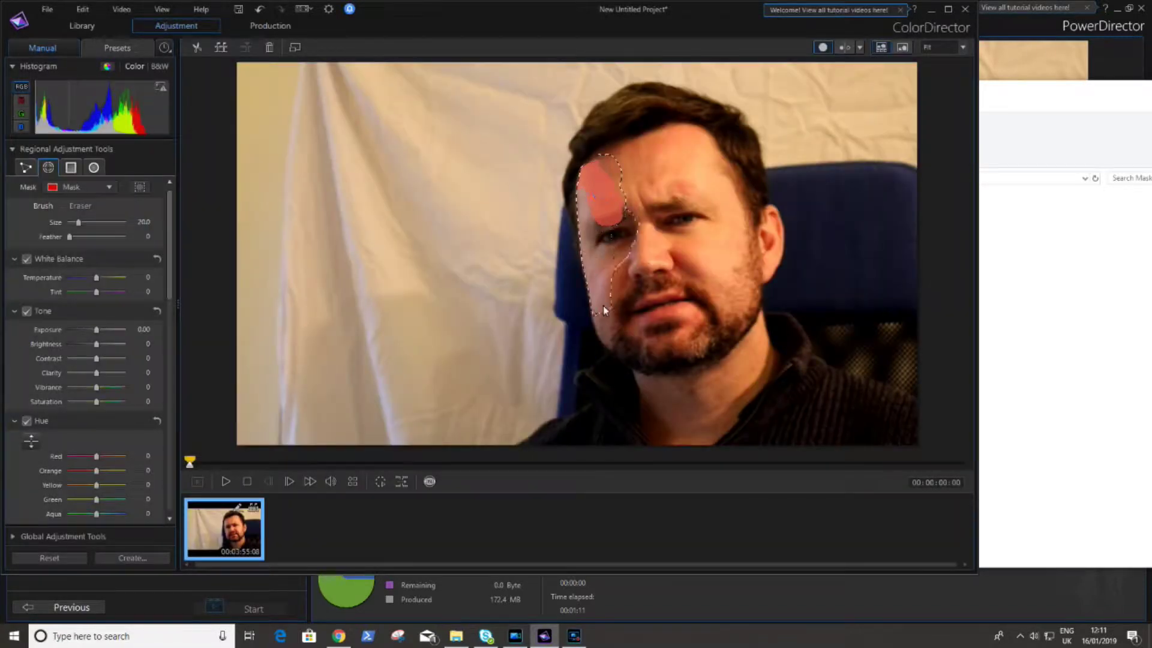
left_click_drag(602, 411, 588, 414)
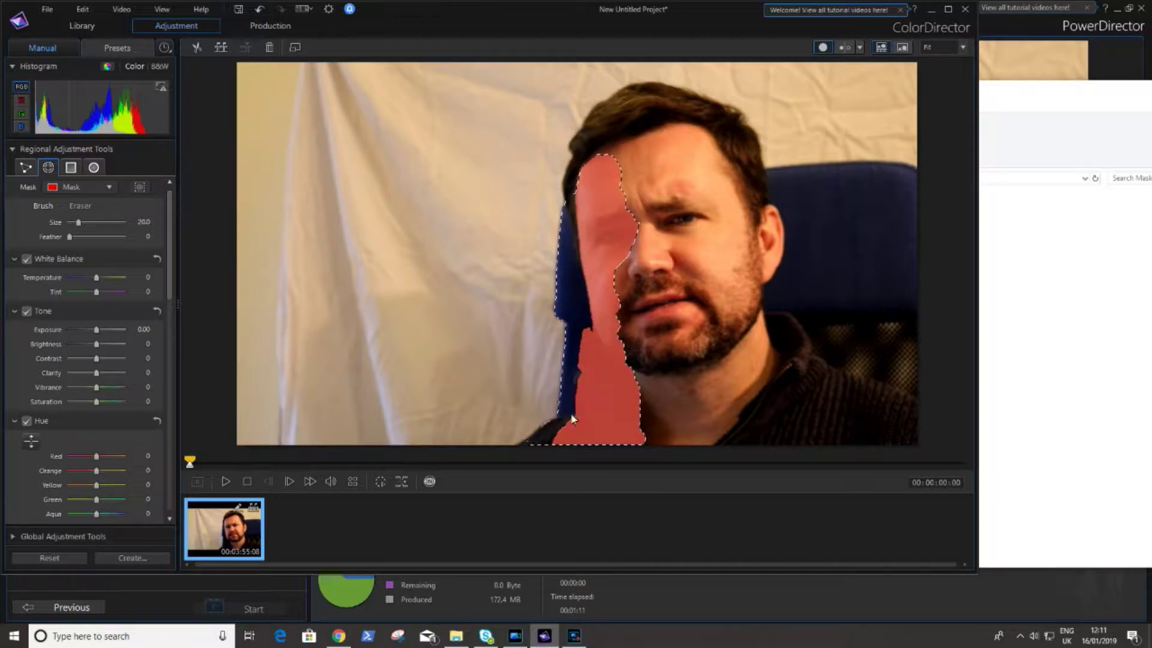
mouse_move(654, 428)
left_mouse_down()
mouse_move(864, 443)
mouse_move(878, 428)
left_mouse_up()
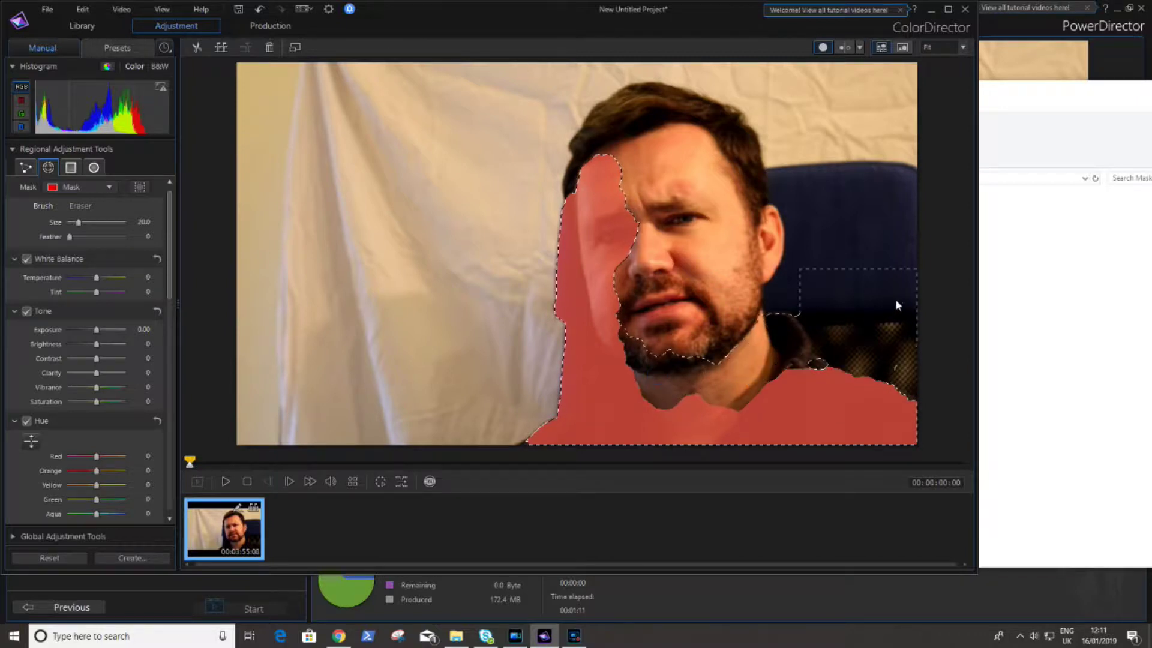
mouse_move(887, 216)
left_mouse_down()
mouse_move(808, 191)
mouse_move(655, 325)
mouse_move(807, 254)
left_mouse_up()
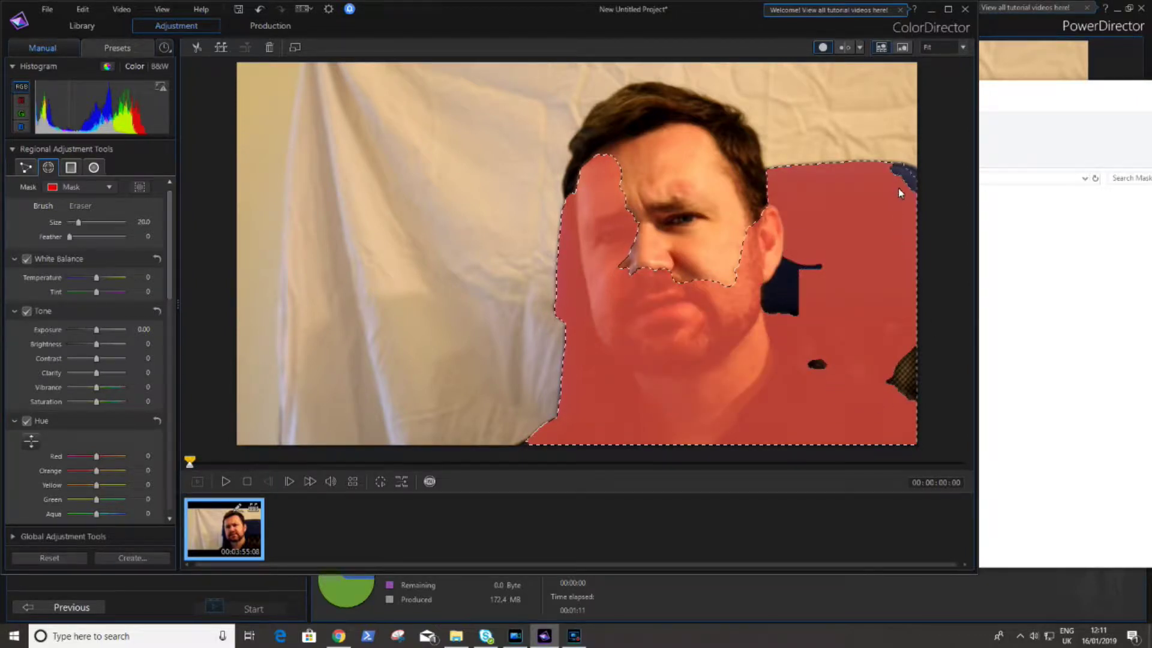
mouse_move(899, 189)
left_mouse_down()
mouse_move(856, 368)
mouse_move(877, 404)
left_mouse_up()
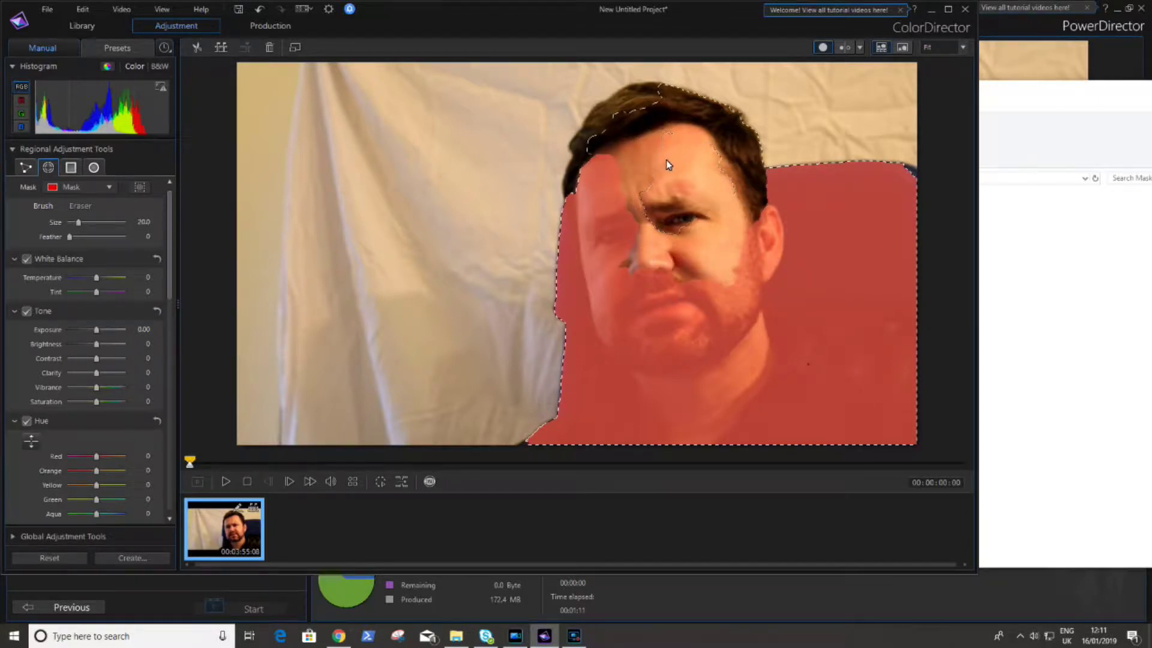
left_click_drag(666, 159, 647, 103)
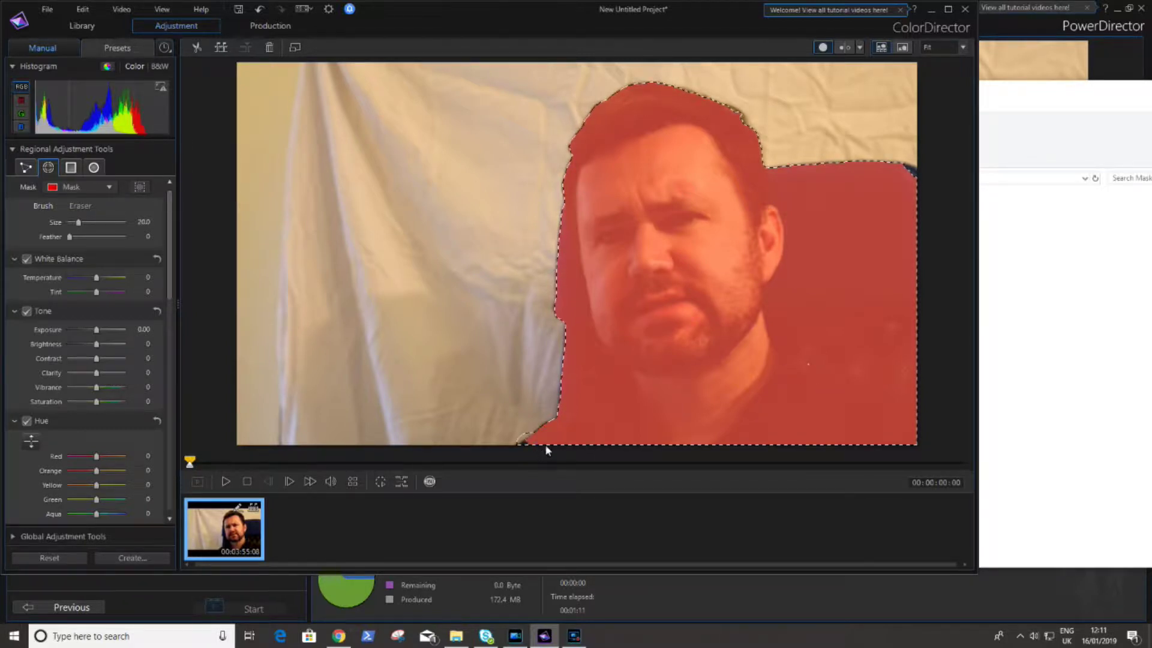
Erase the mask's lower-left overspill with a size 4.0 Eraser, then return to Brush.
left_click(89, 206)
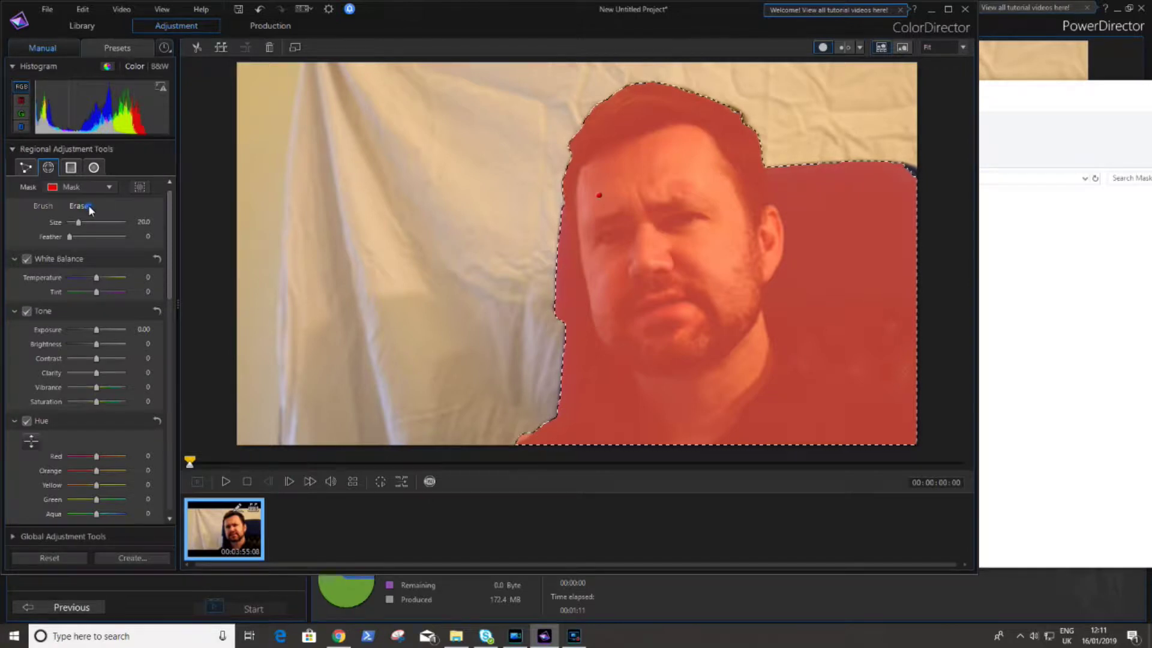
left_click_drag(78, 222, 70, 222)
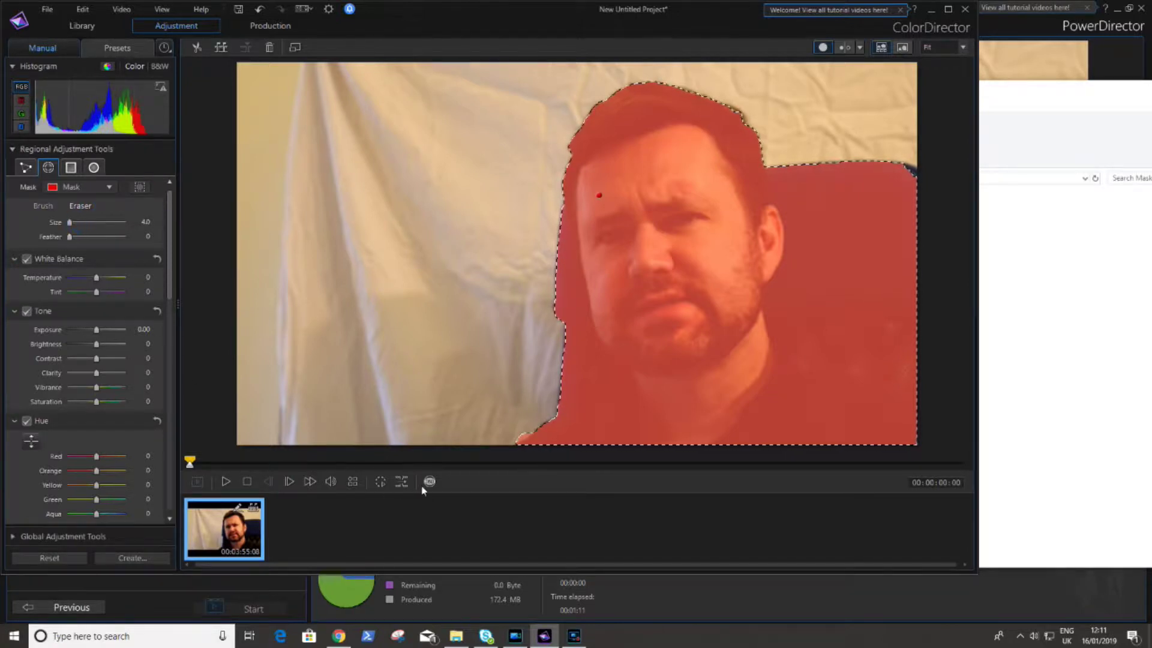
left_click_drag(531, 431, 518, 444)
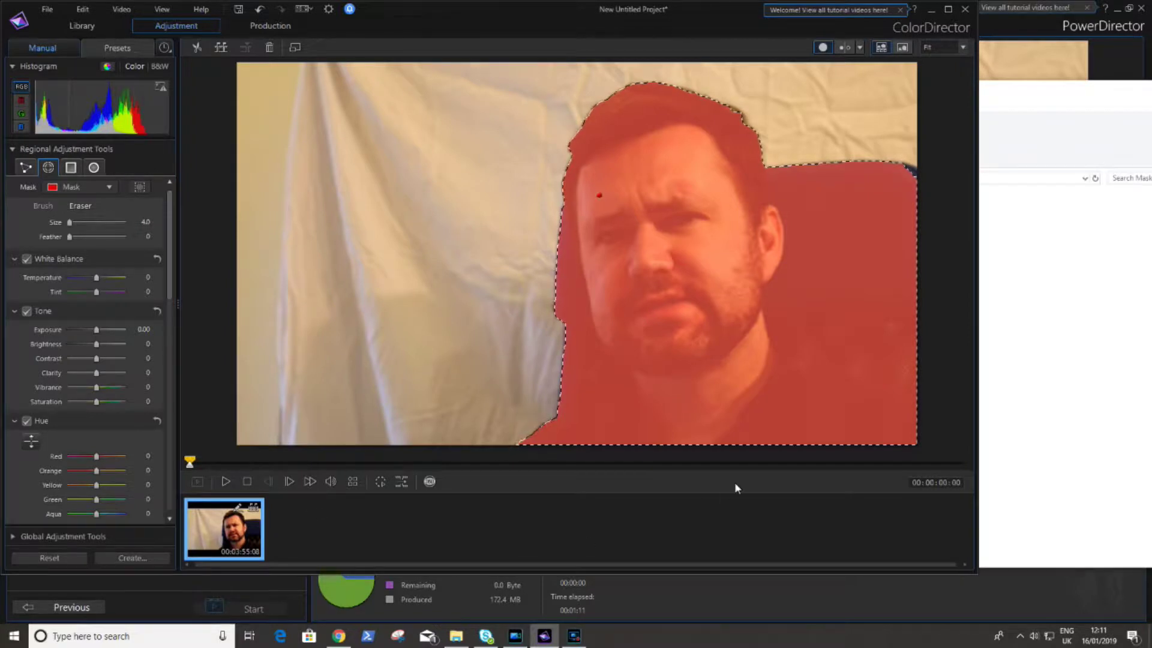
left_click(51, 207)
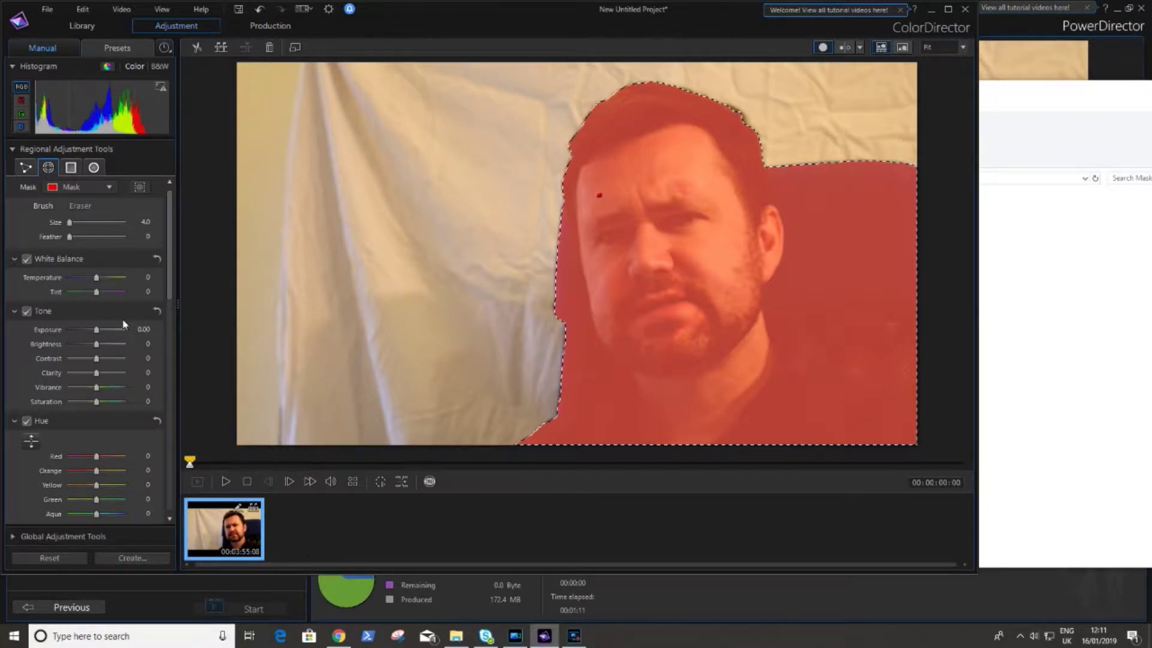
Motion-track the mask to 00:00:40:20, suppressing the tracking notice with Don't show again.
left_click(381, 489)
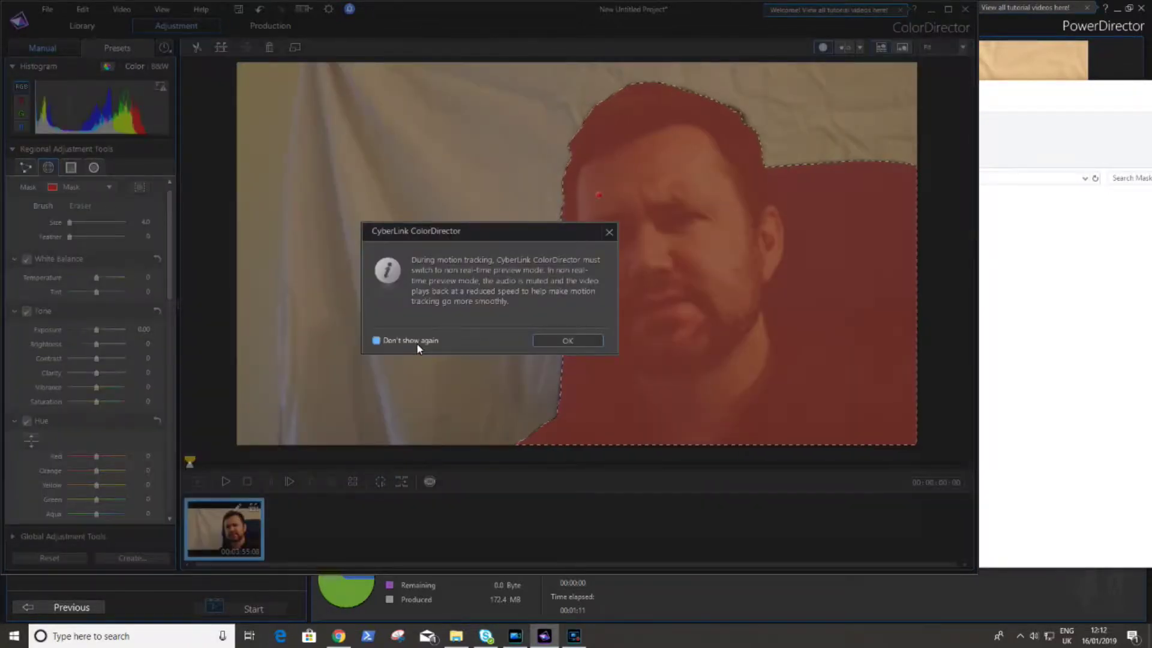
left_click(417, 343)
left_click(568, 340)
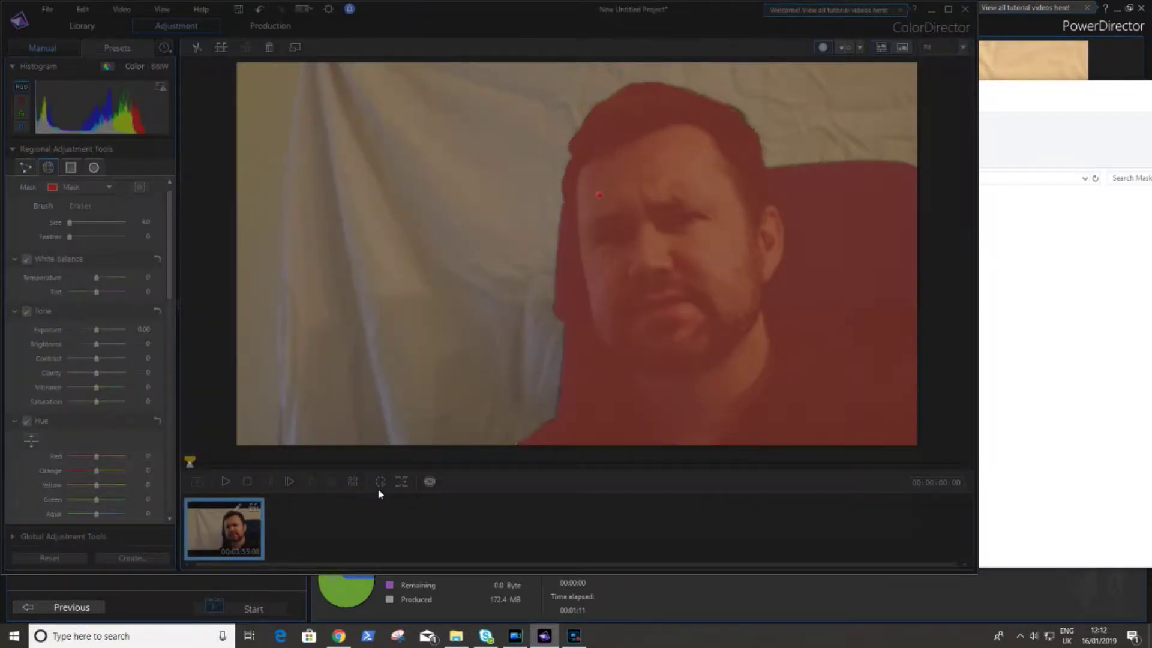
left_click(380, 483)
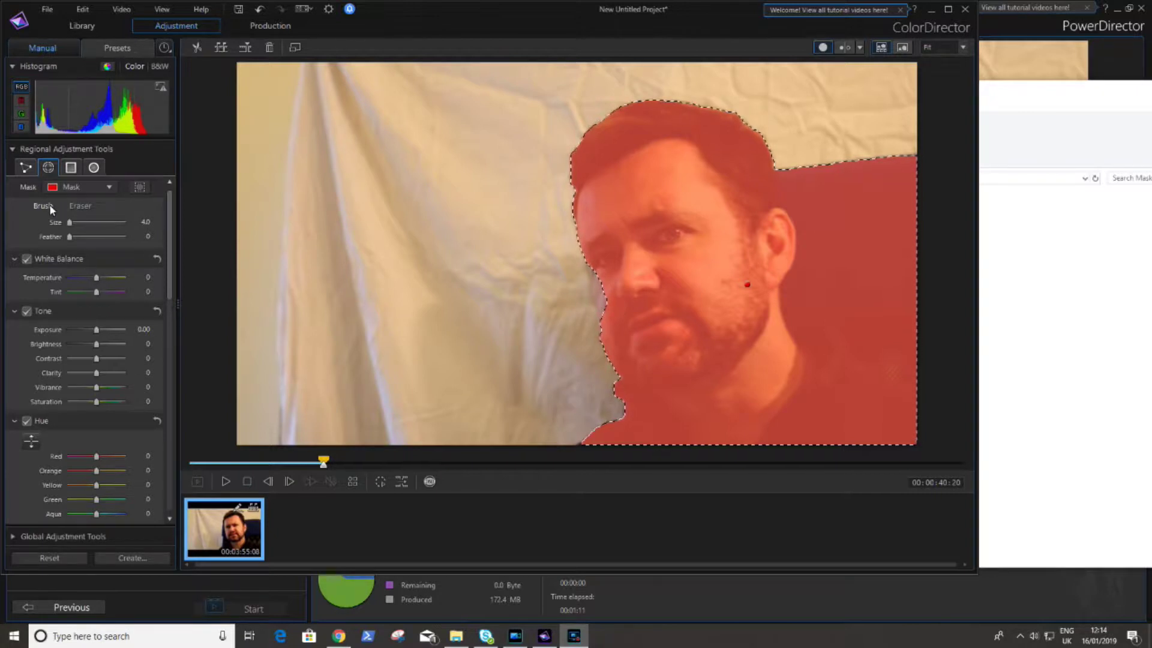
Touch up the mask edge along the face while stepping forward frame by frame.
left_click_drag(592, 276, 604, 318)
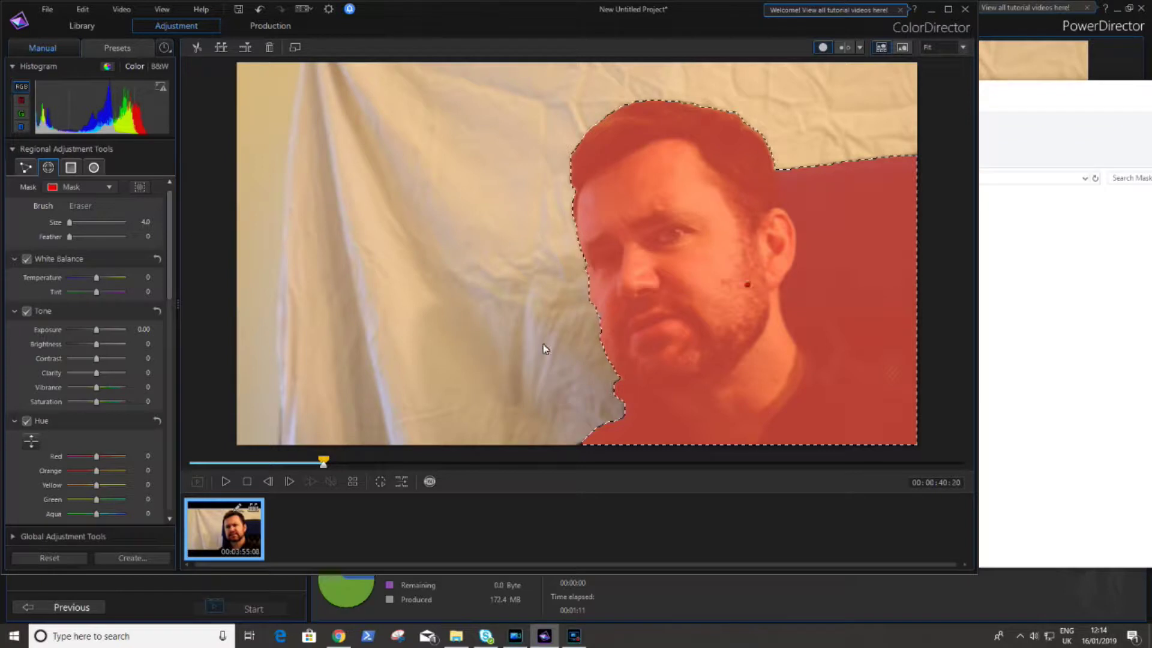
left_click(290, 482)
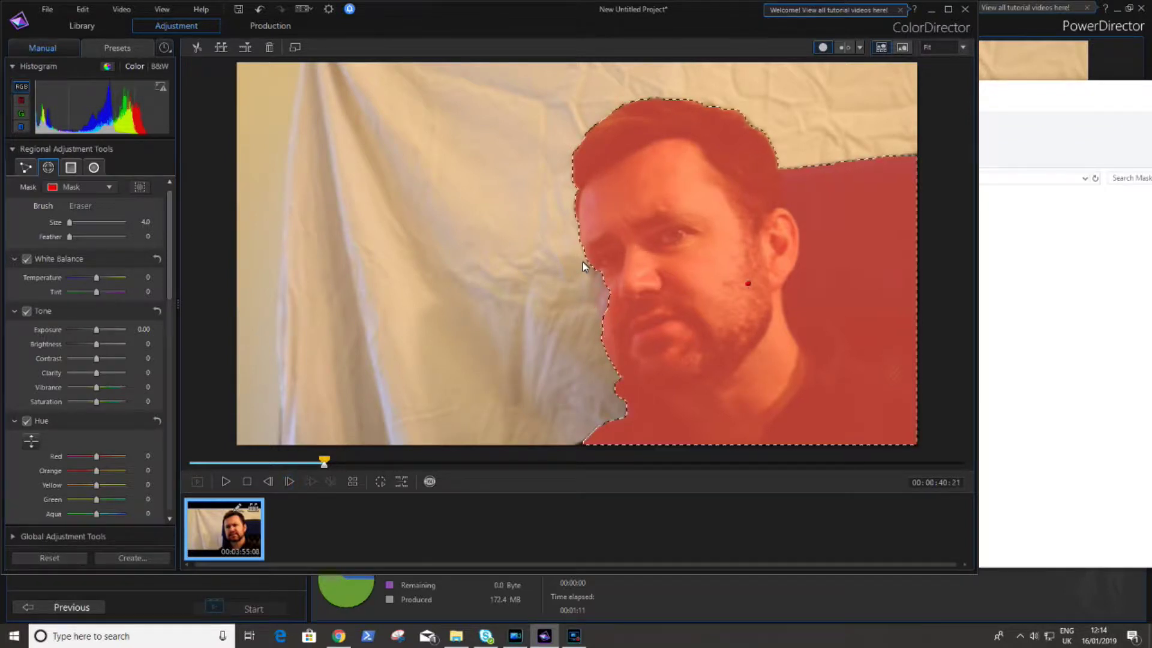
left_click(289, 482)
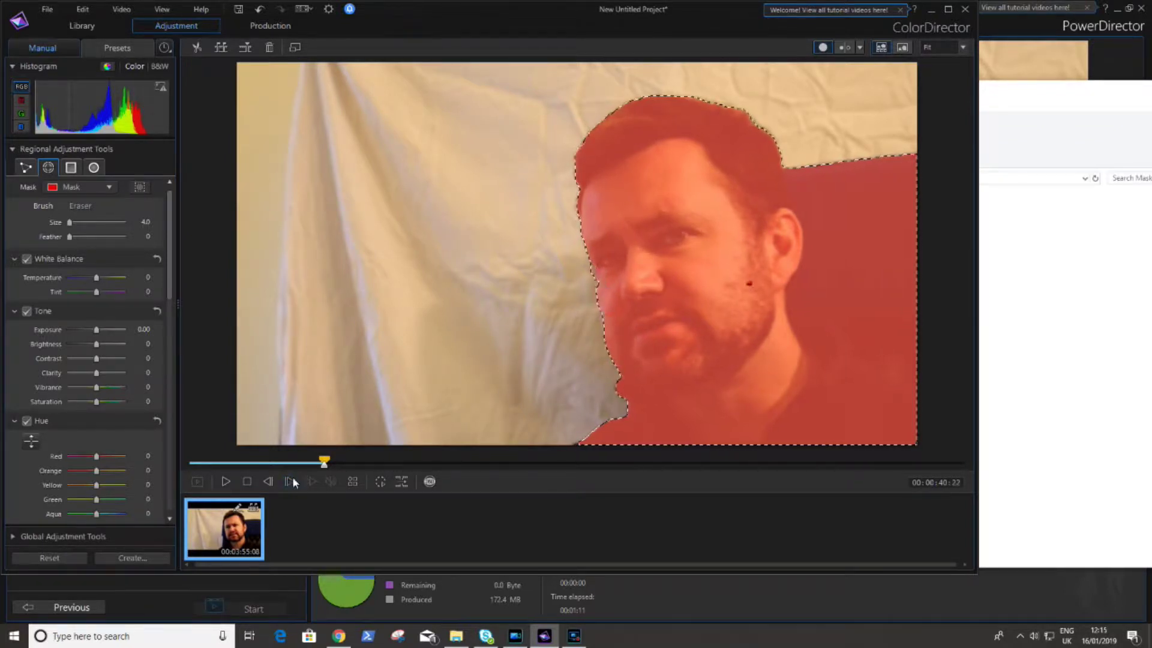
left_click(289, 481)
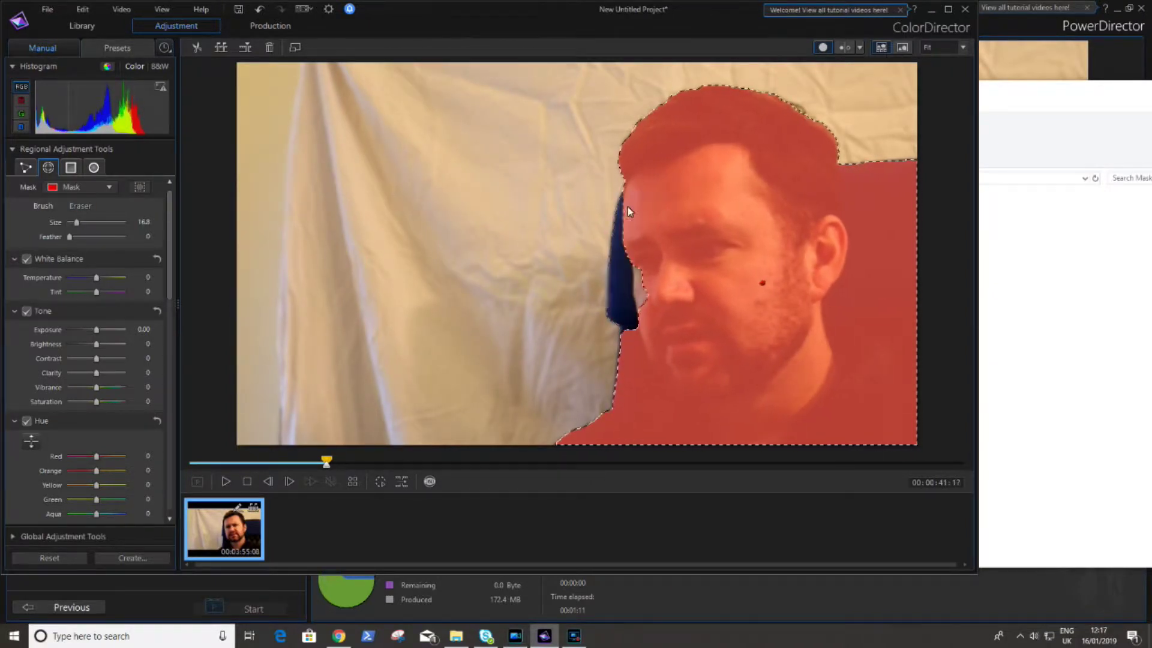
left_click(289, 481)
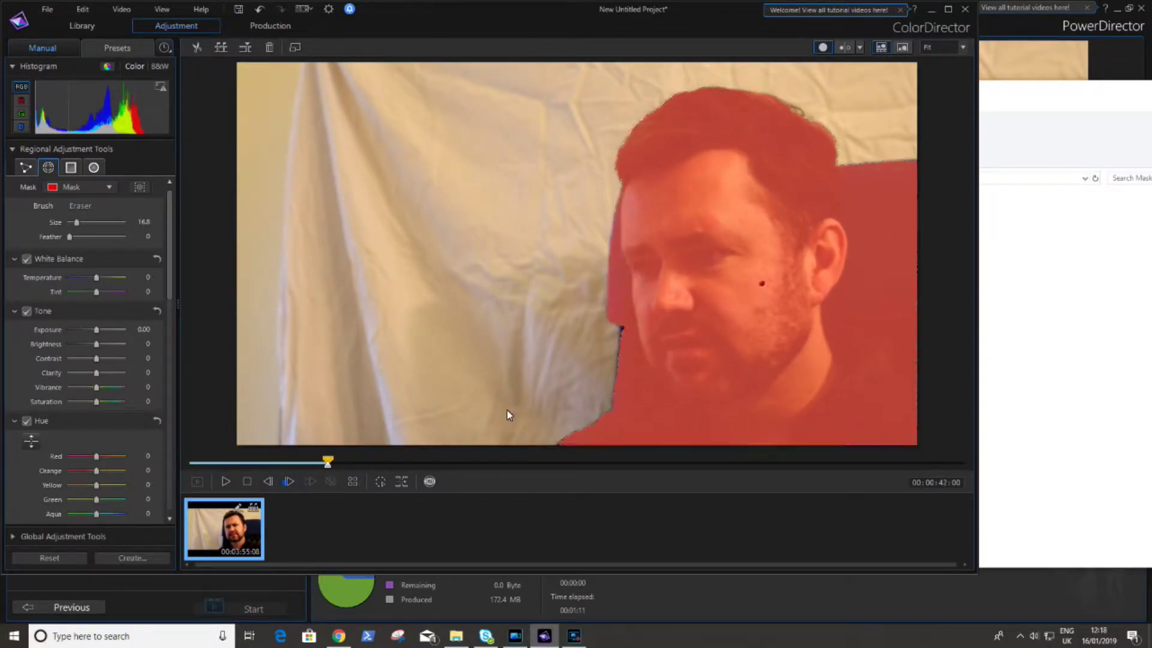
left_click(289, 481)
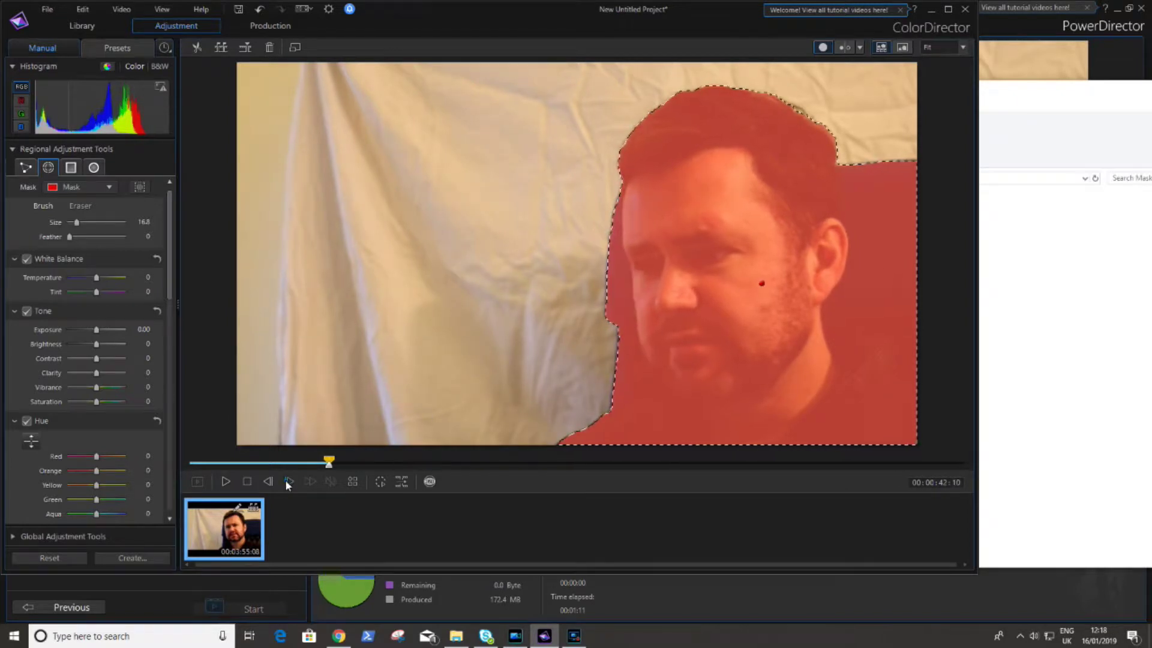
Extend the mask over the dark chair beside the face and resume tracking to the end.
mouse_move(635, 211)
left_mouse_down()
mouse_move(626, 289)
mouse_move(643, 288)
mouse_move(642, 274)
left_mouse_up()
left_click(289, 481)
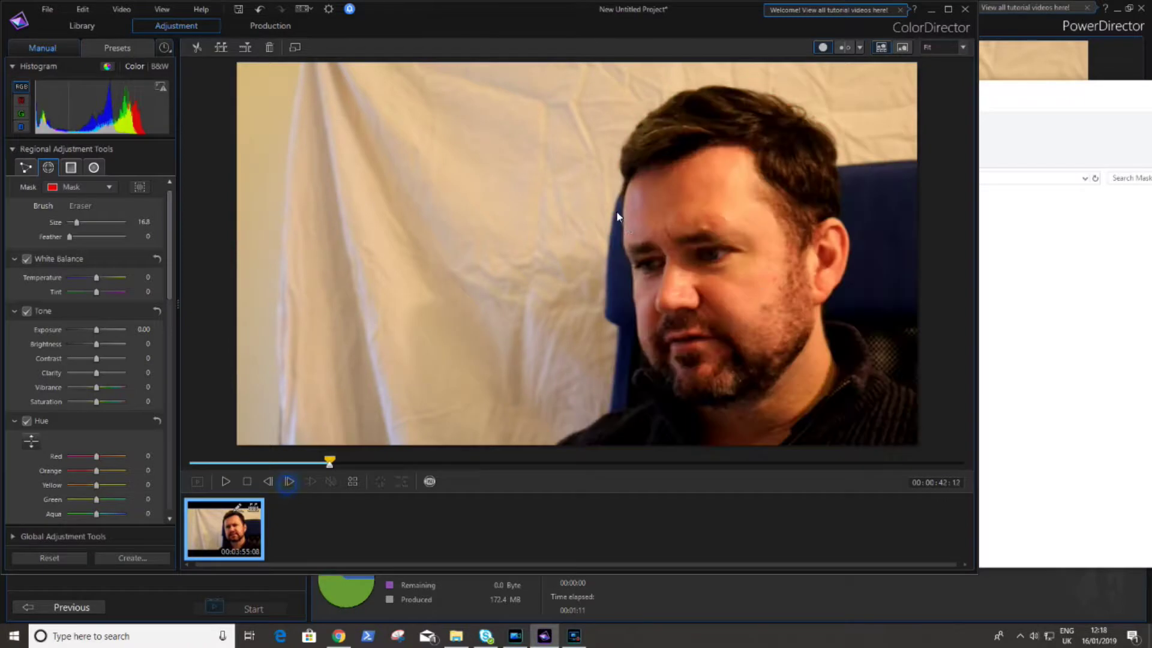
left_click(268, 481)
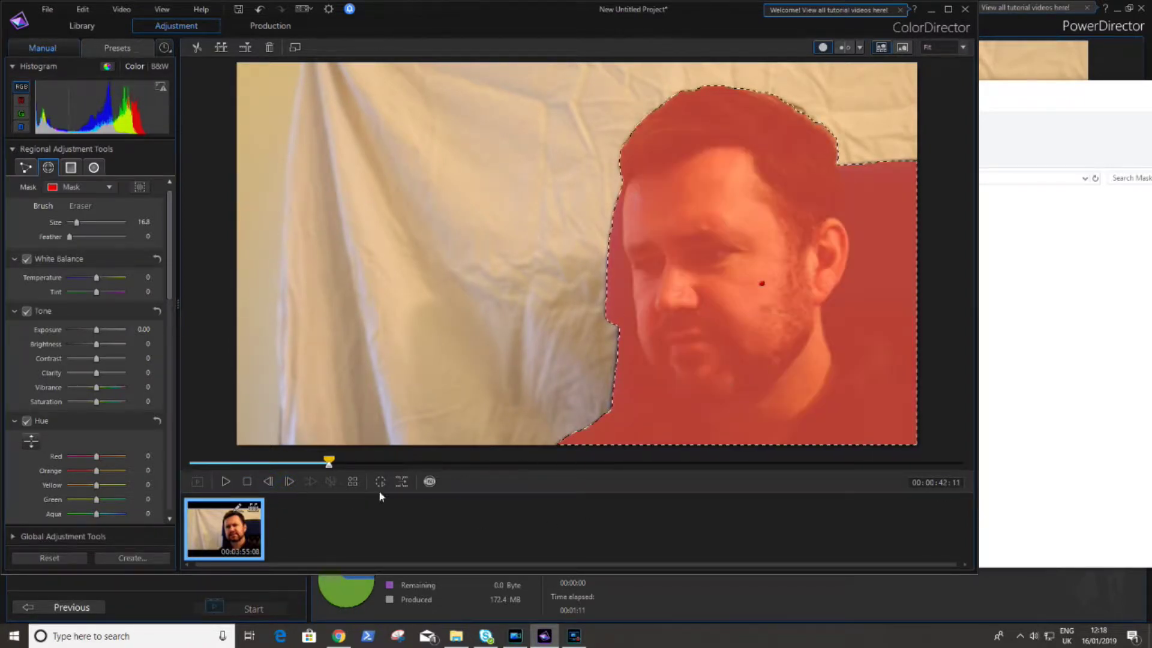
left_click(381, 482)
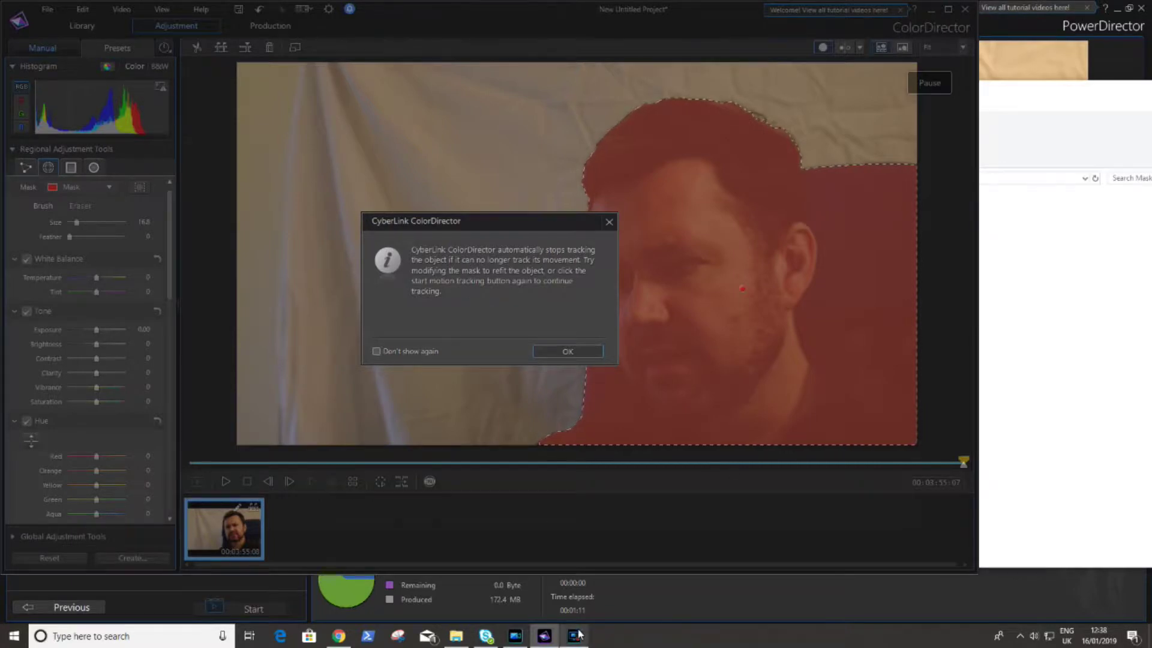
Dismiss the tracking-stopped notice and invert the mask so it covers the backdrop.
key("Return")
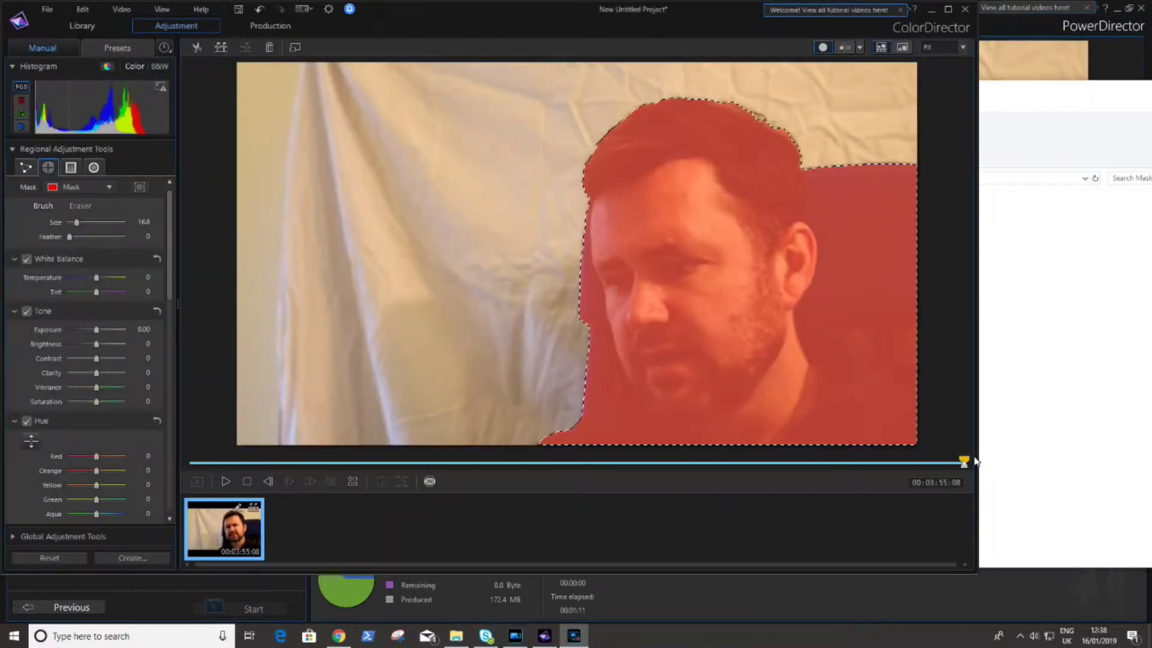
mouse_move(964, 462)
left_mouse_down()
mouse_move(780, 462)
mouse_move(963, 462)
left_mouse_up()
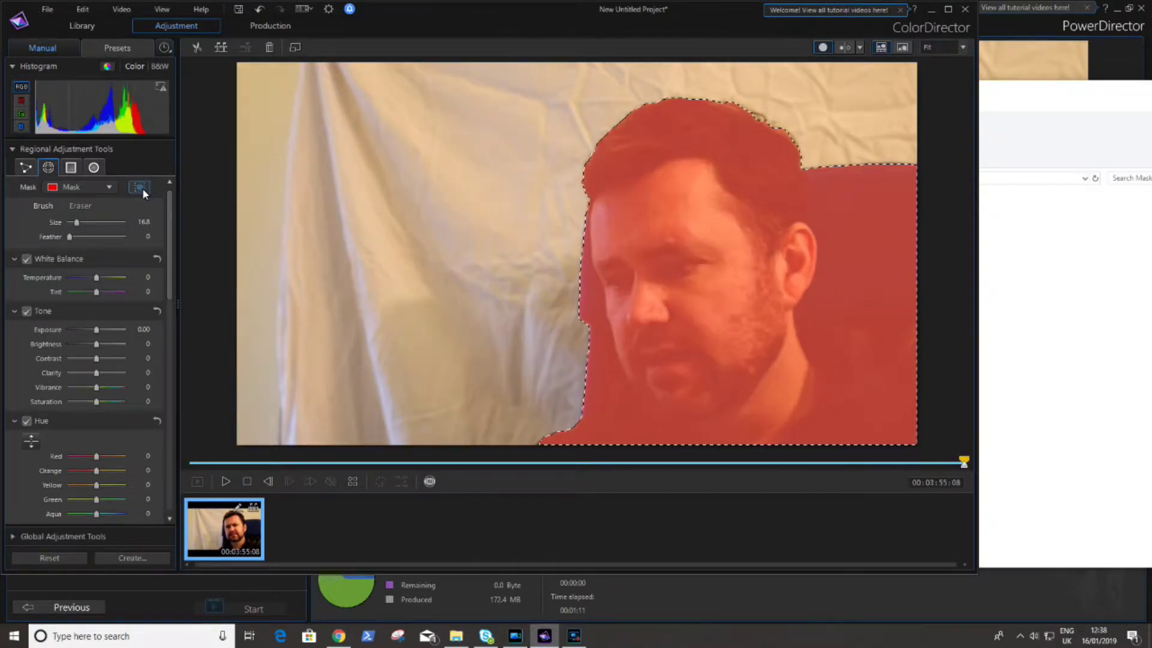
left_click(141, 188)
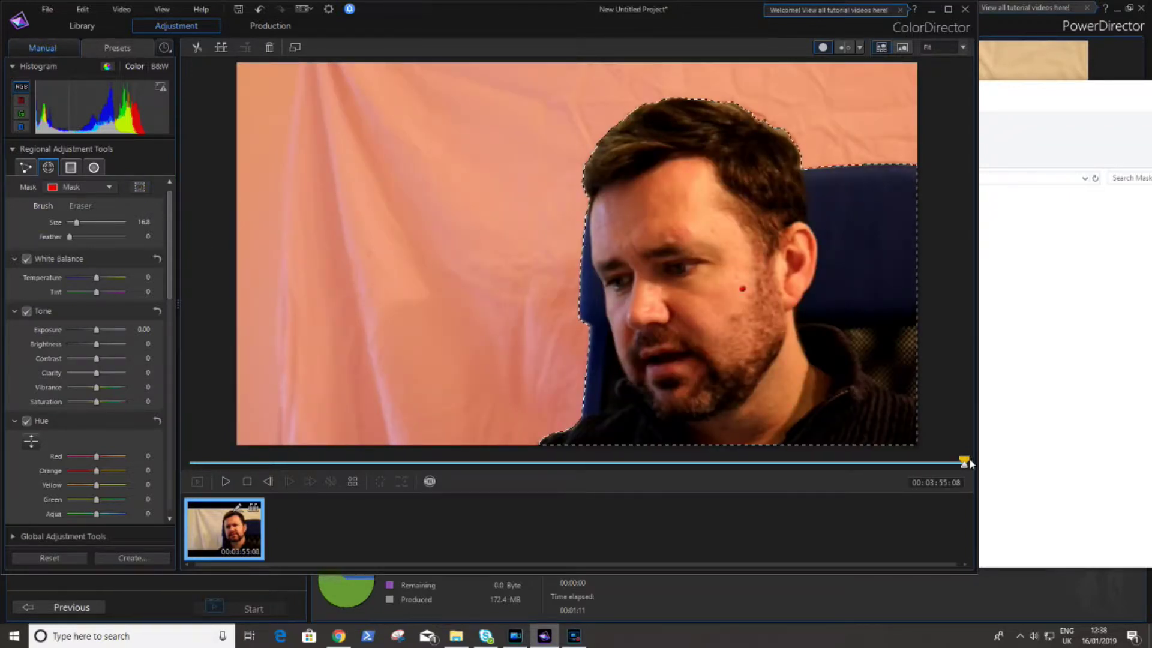
mouse_move(966, 470)
left_mouse_down()
mouse_move(564, 469)
mouse_move(966, 471)
left_mouse_up()
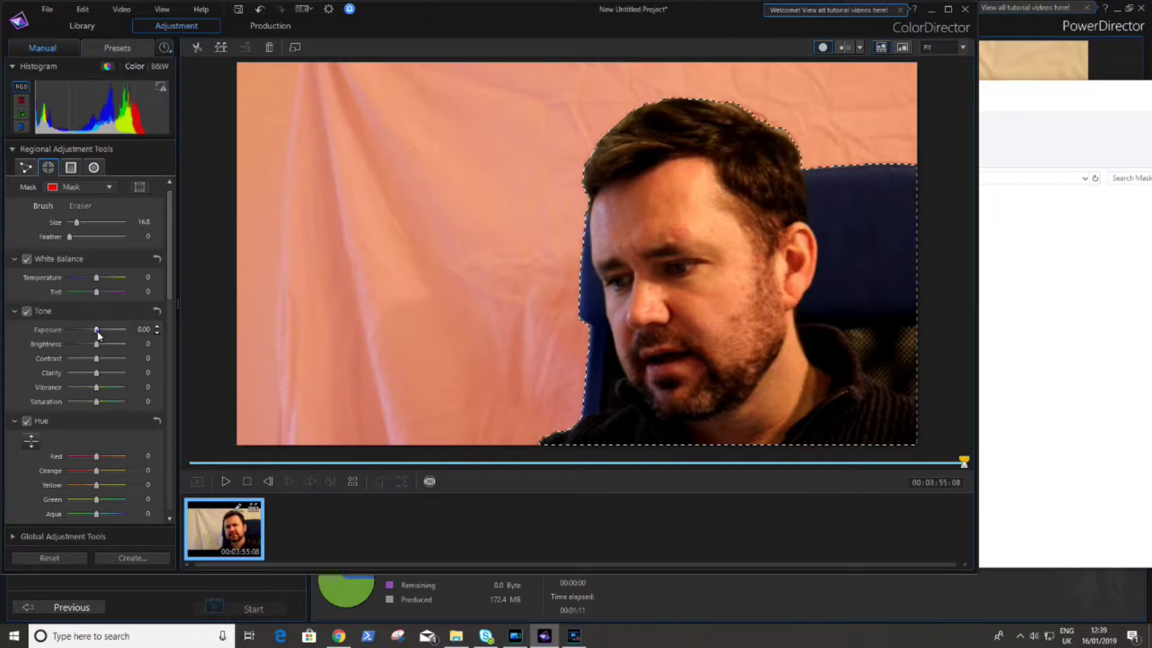
Set the backdrop mask's Exposure to 4.00 and Contrast to 100.
left_click_drag(97, 334, 123, 339)
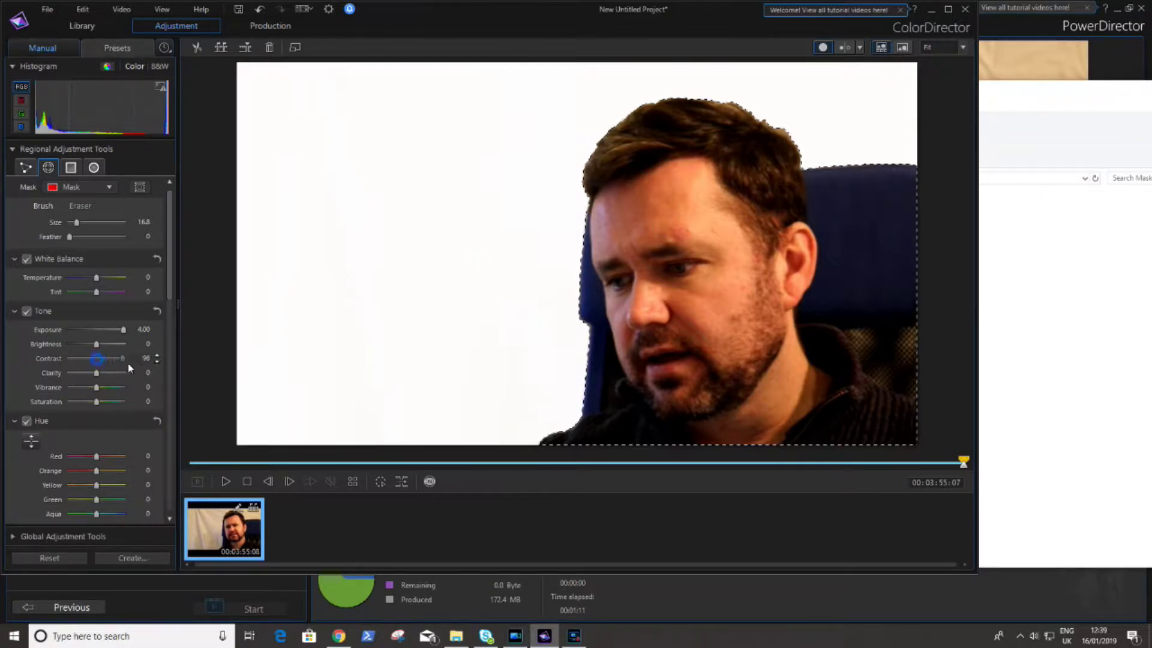
left_click_drag(129, 368, 349, 468)
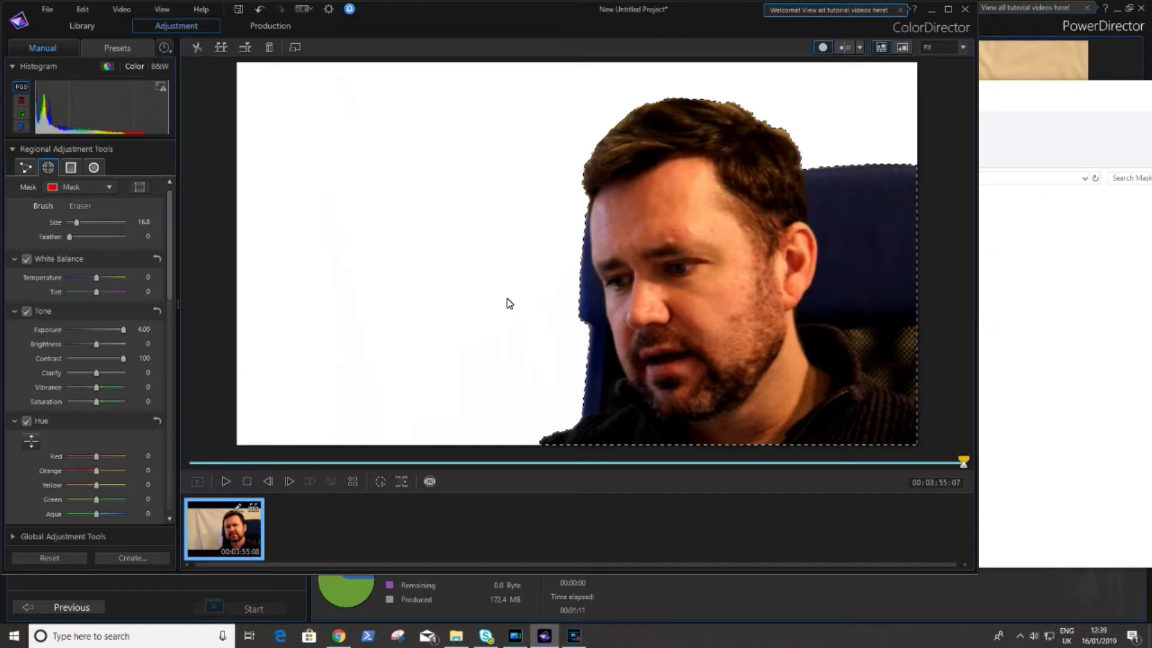
left_click_drag(173, 287, 193, 512)
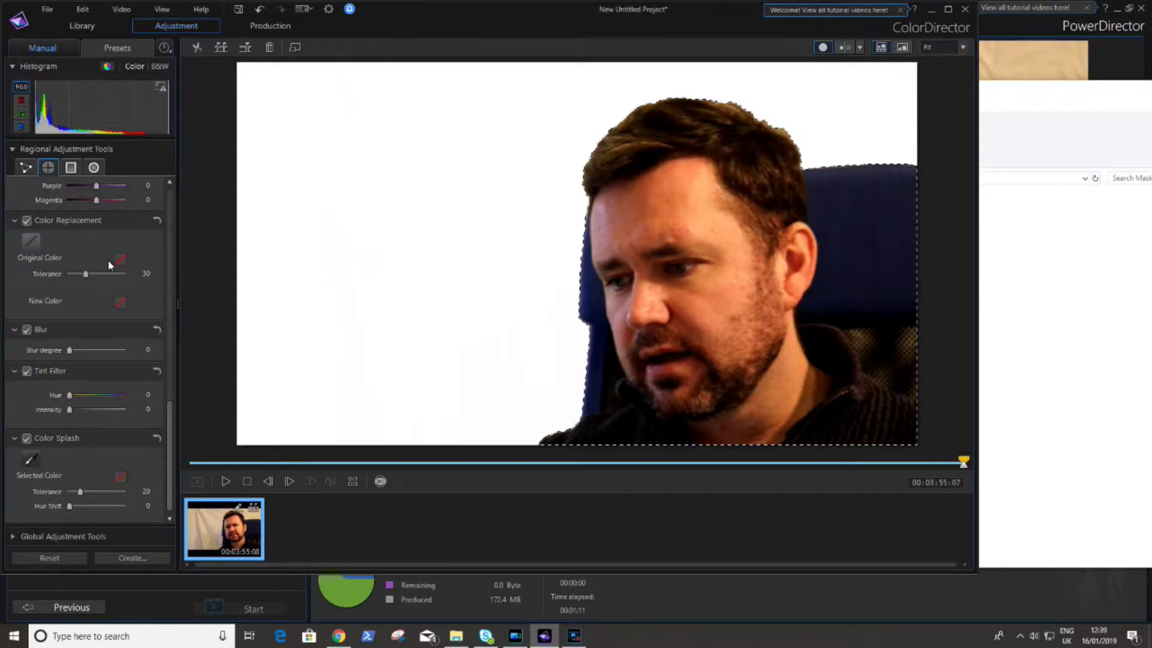
Set Color Replacement tolerance to 63 and pick the white backdrop as the colour to replace.
mouse_move(88, 279)
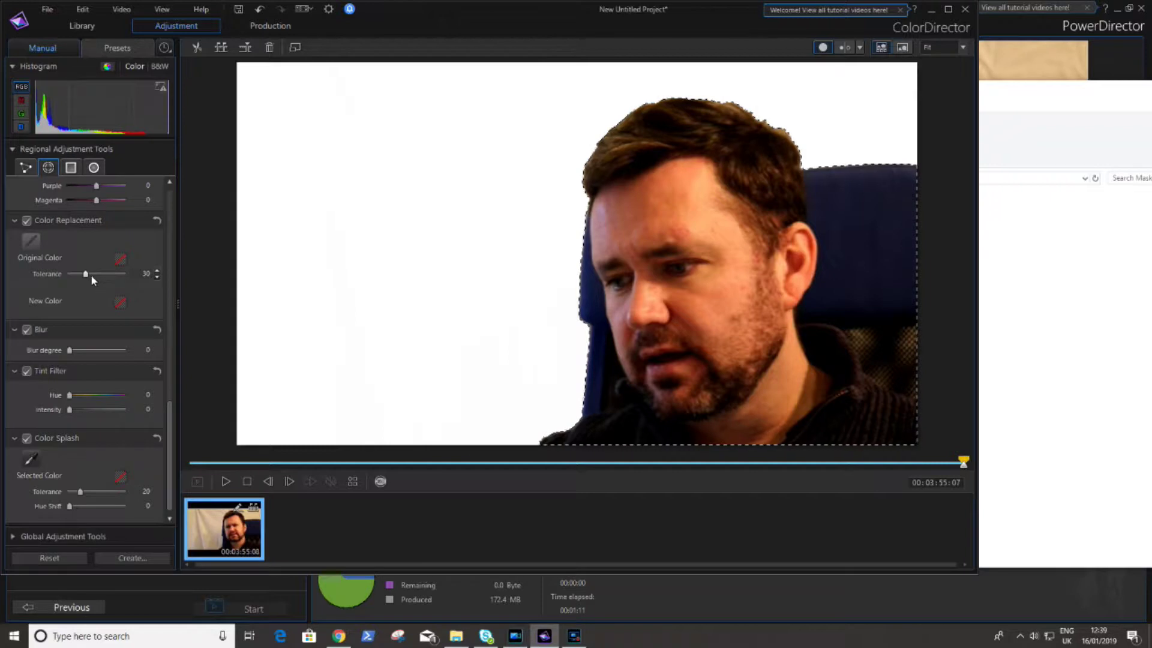
left_click(103, 274)
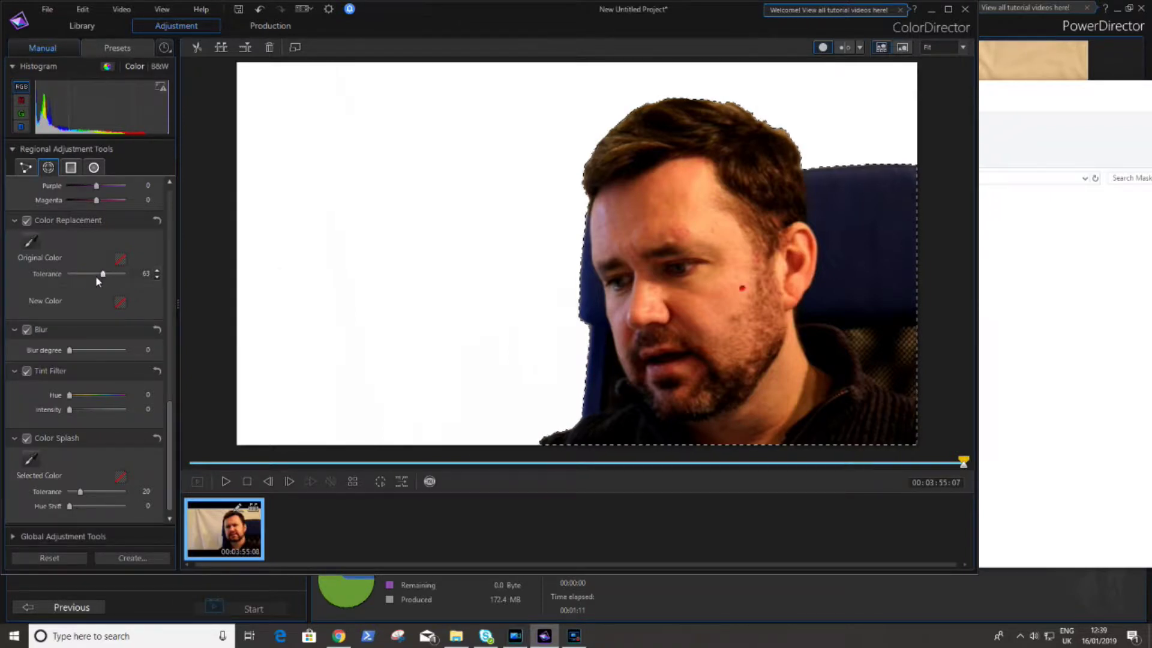
left_click(31, 242)
left_click(341, 195)
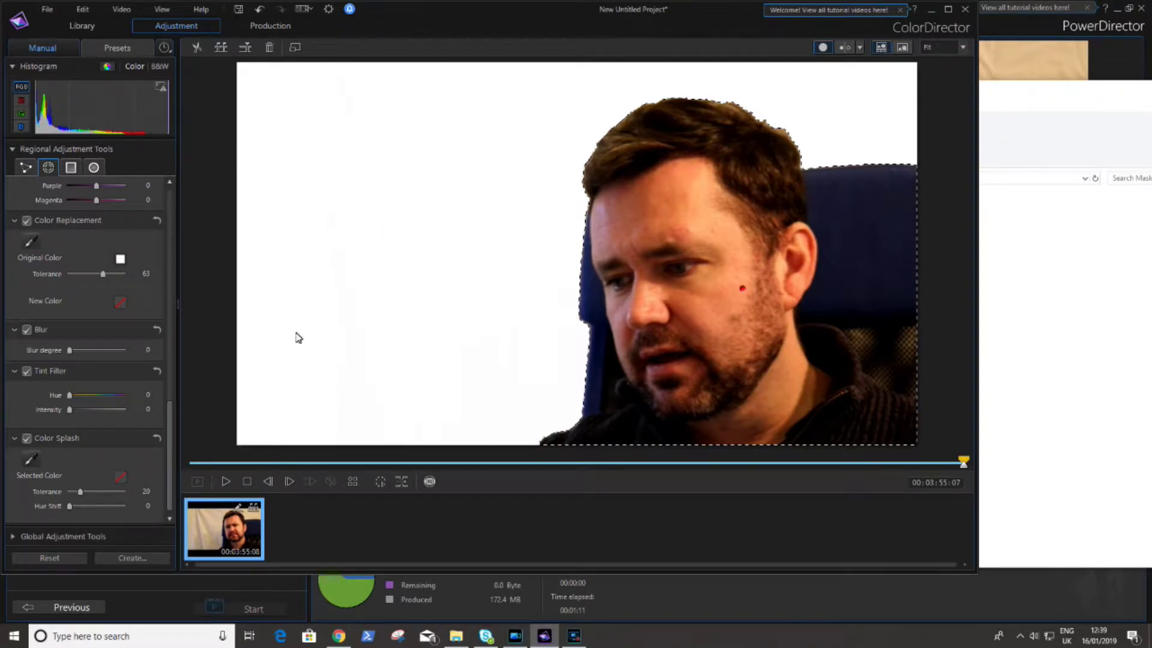
Replace the white backdrop with pure green (00FF00) and preview it across the clip.
left_click(120, 301)
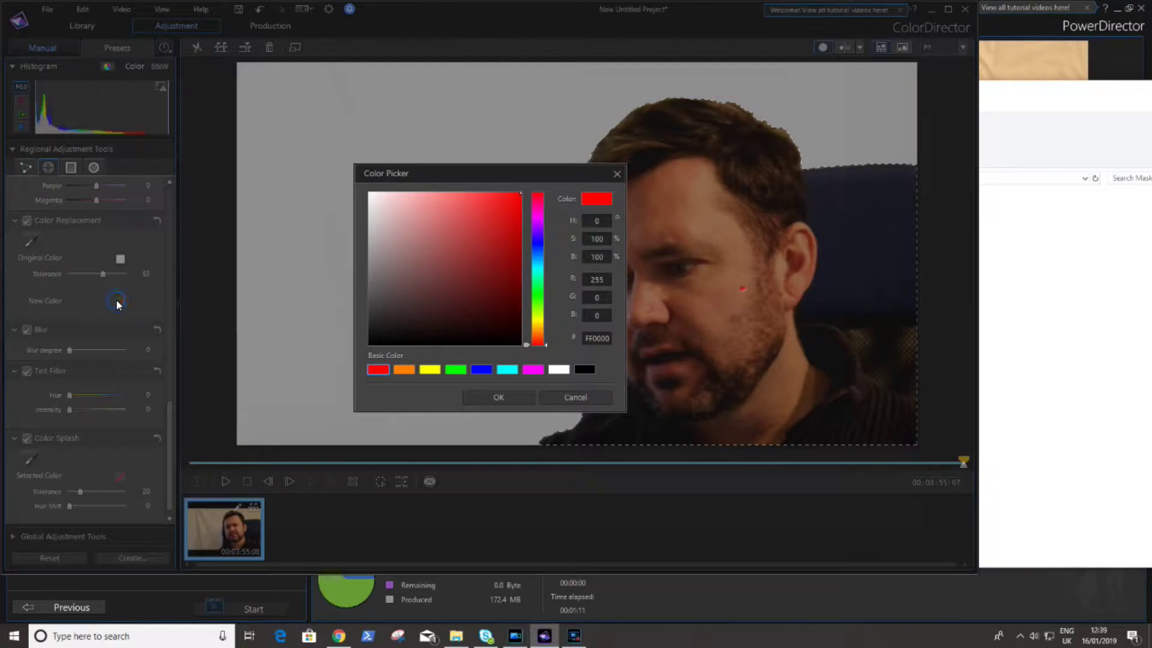
left_click(456, 370)
left_click(503, 395)
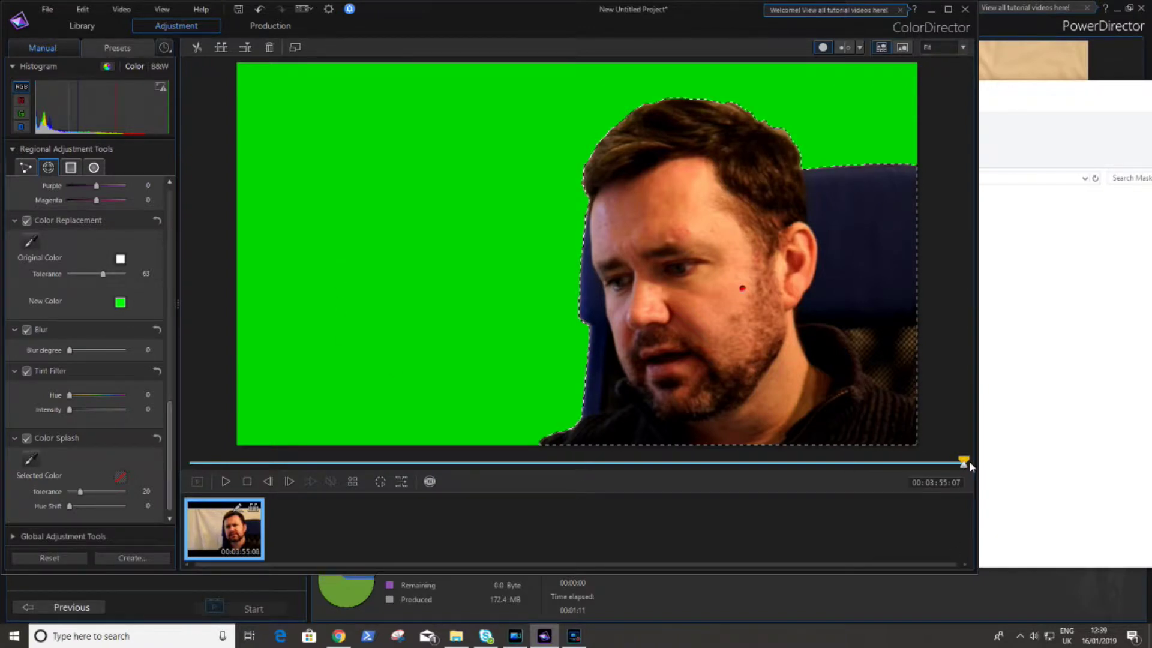
left_click_drag(964, 466, 316, 471)
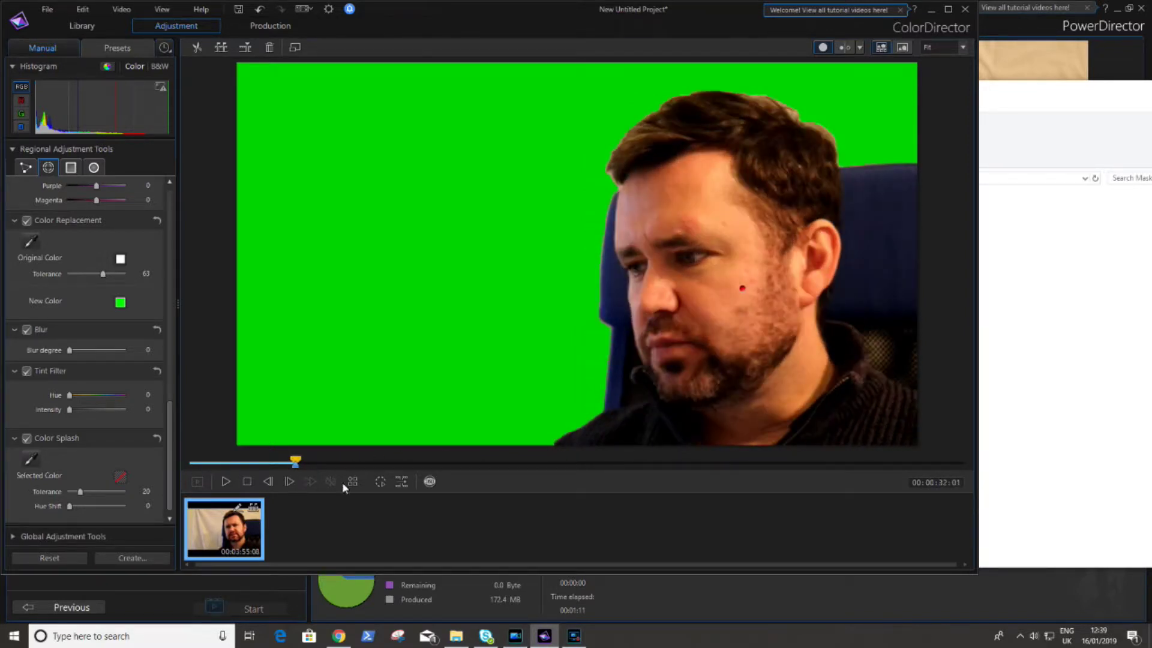
left_click_drag(729, 465, 1003, 476)
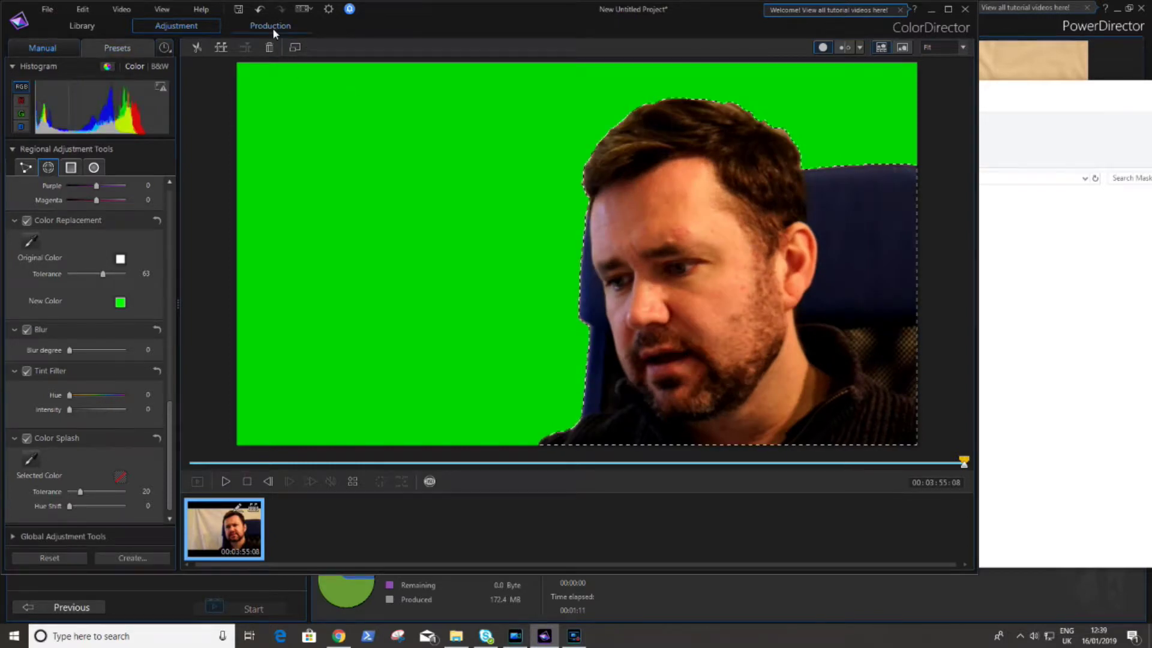
Point the production output folder to Vids\Masking Video.
left_click(273, 27)
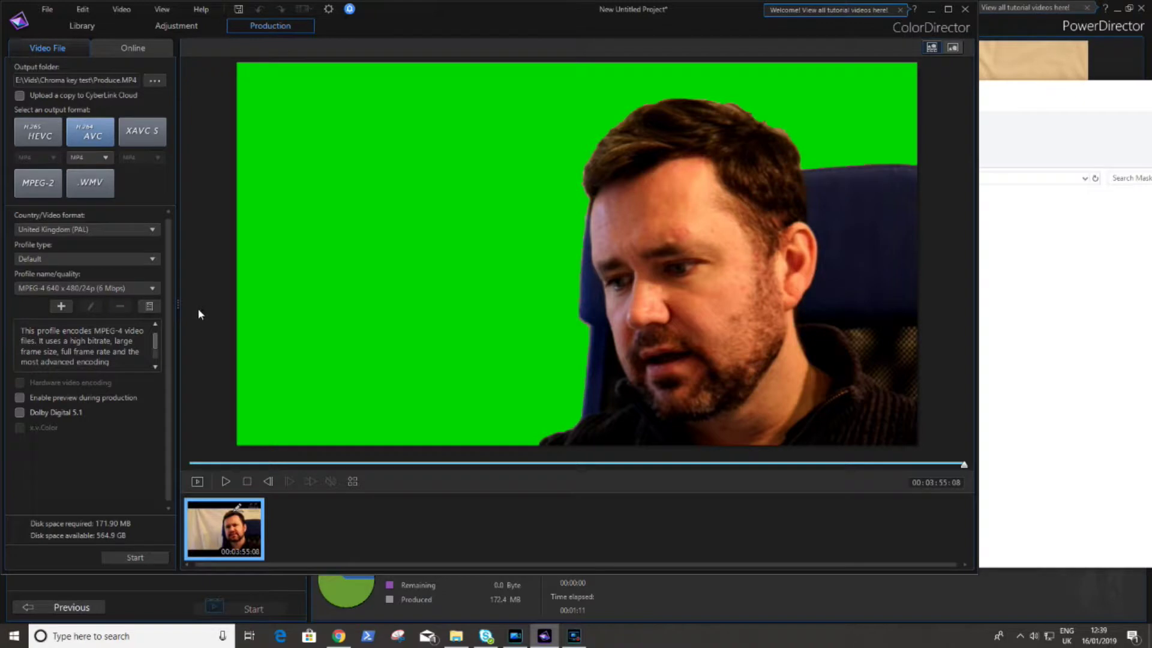
left_click(153, 81)
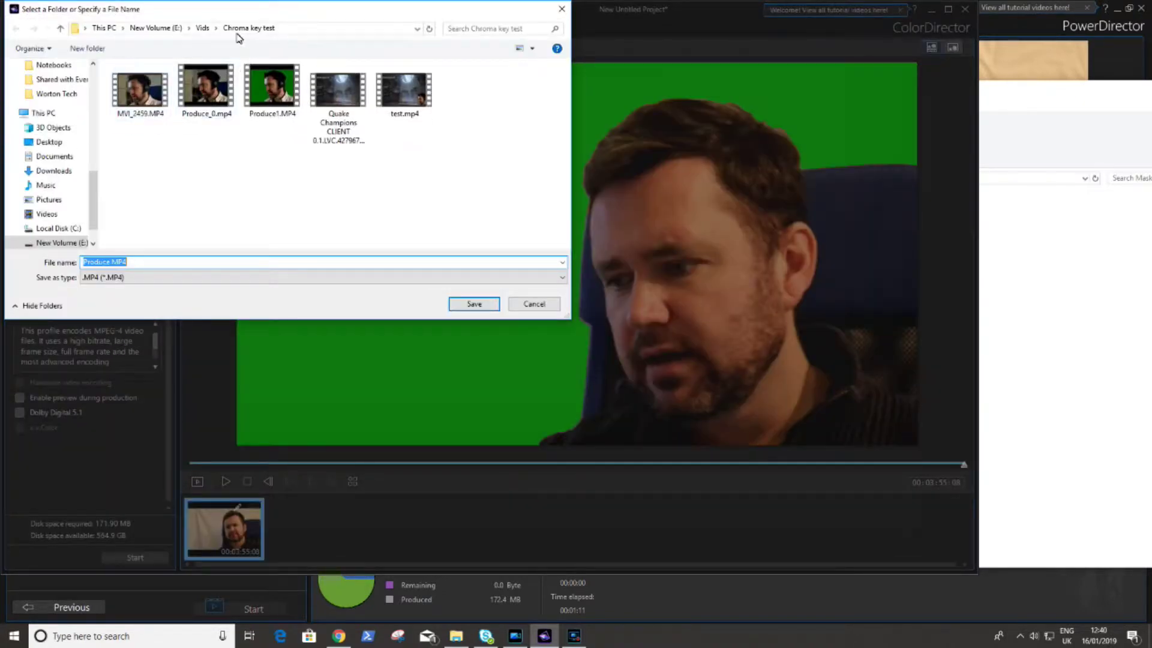
left_click(200, 29)
double_click(336, 96)
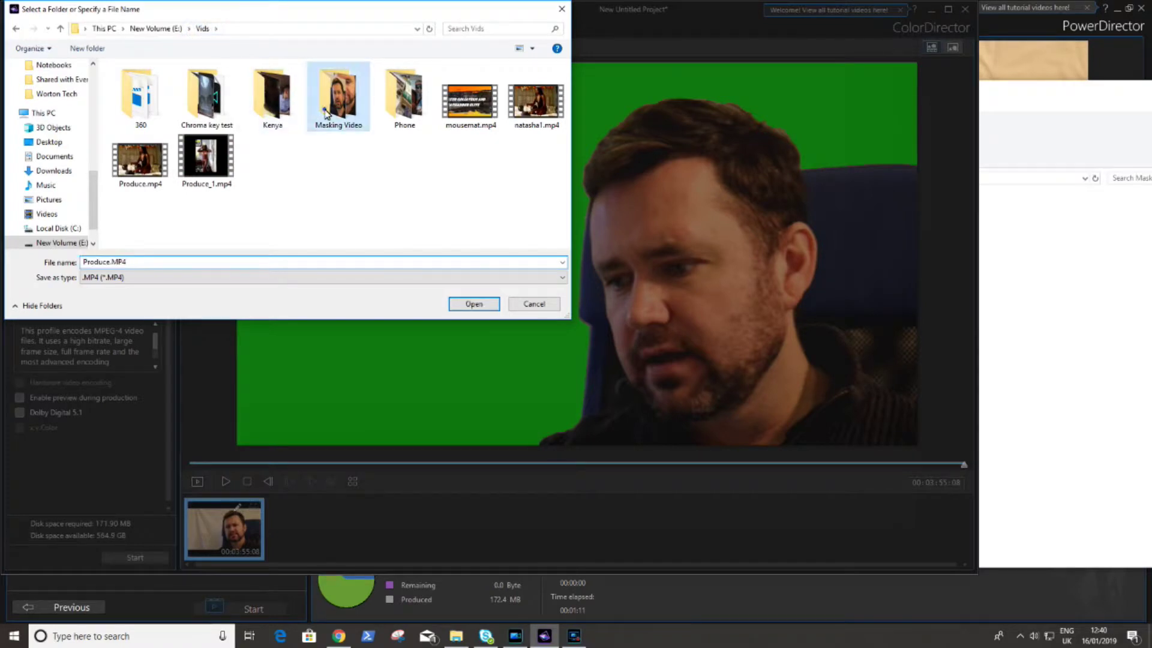
Rename the output file to Video_GreenScreen and start producing it.
double_click(107, 262)
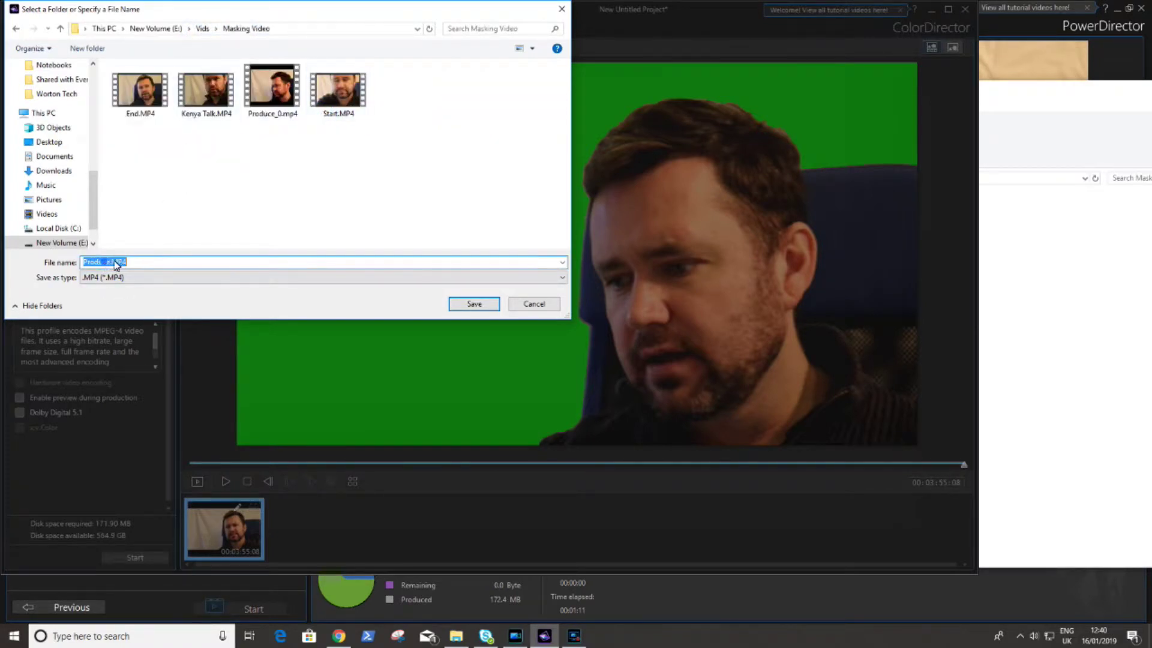
left_click(106, 261)
key("BackSpace")
key("BackSpace")
key("BackSpace")
key("BackSpace")
key("BackSpace")
key("BackSpace")
key("BackSpace")
type("Video_Green")
left_click(474, 305)
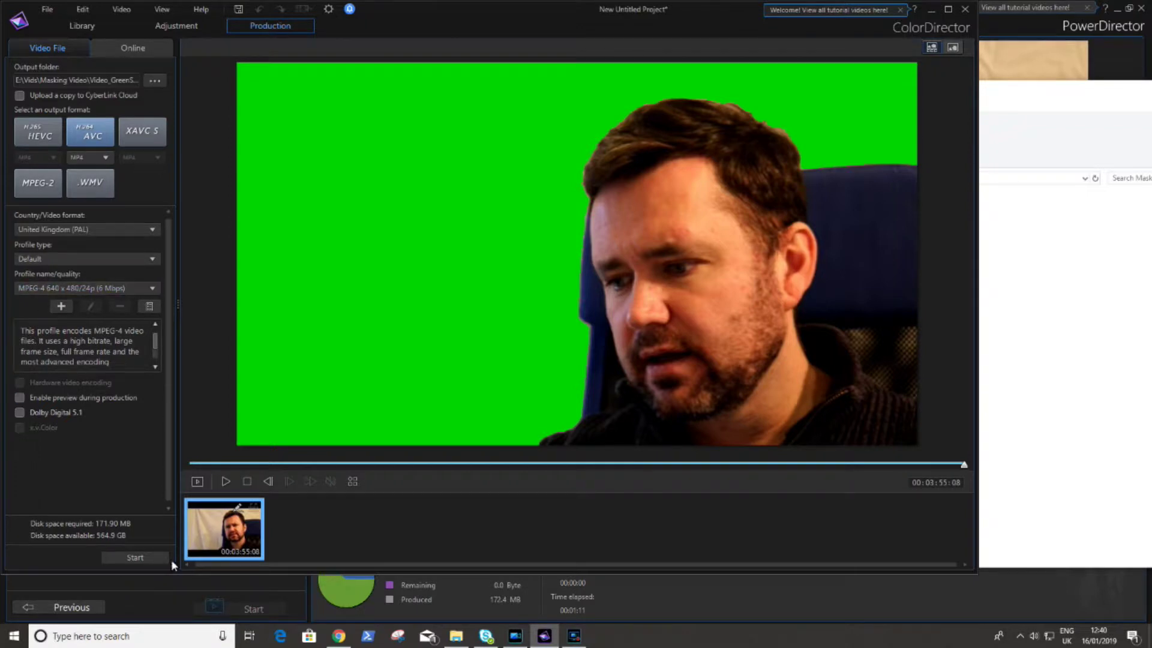
left_click(151, 558)
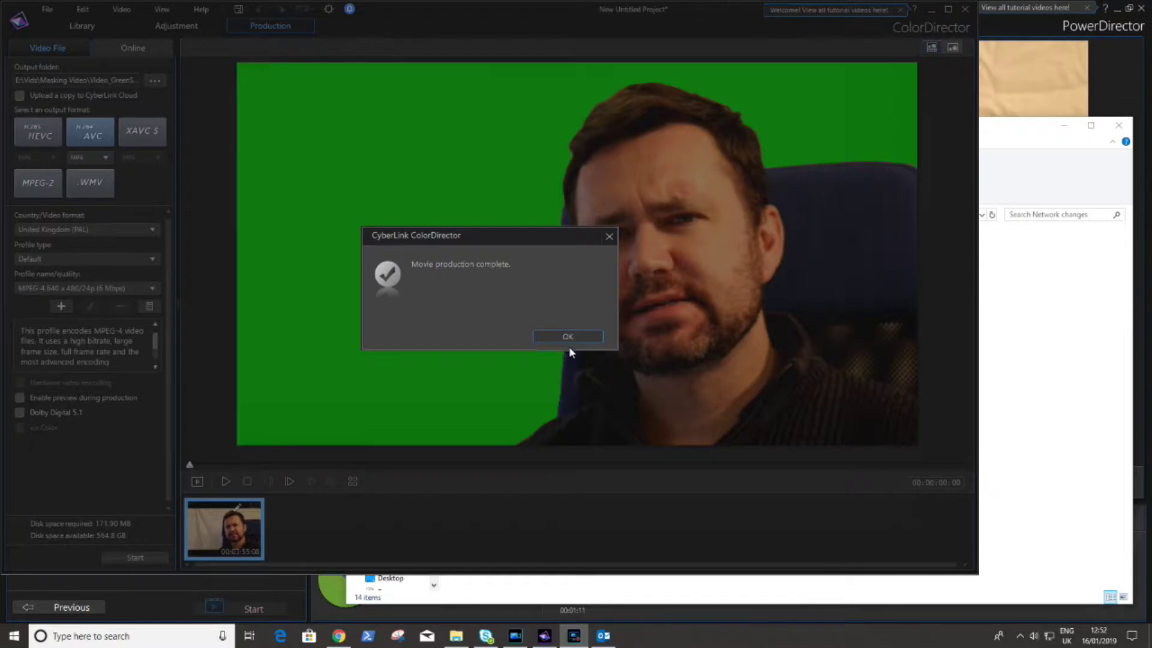
Close the completion notice, find Video_GreenScreen.MP4 in Masking Video, and return to PowerDirector.
left_click(576, 339)
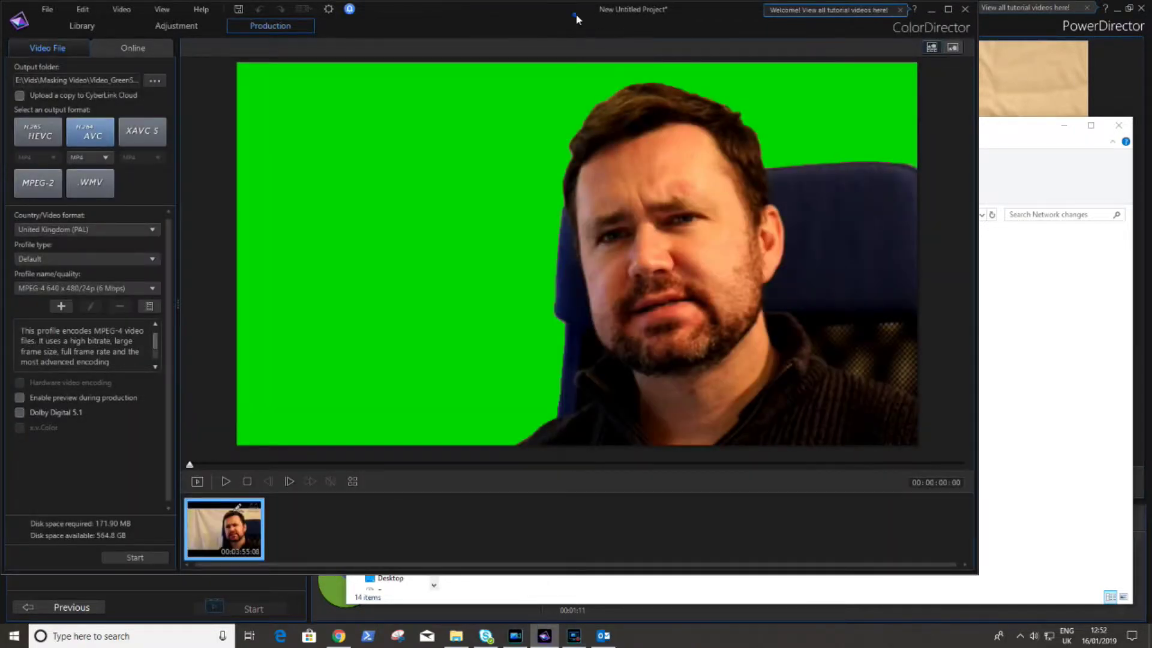
key("alt+Tab")
left_click(753, 270)
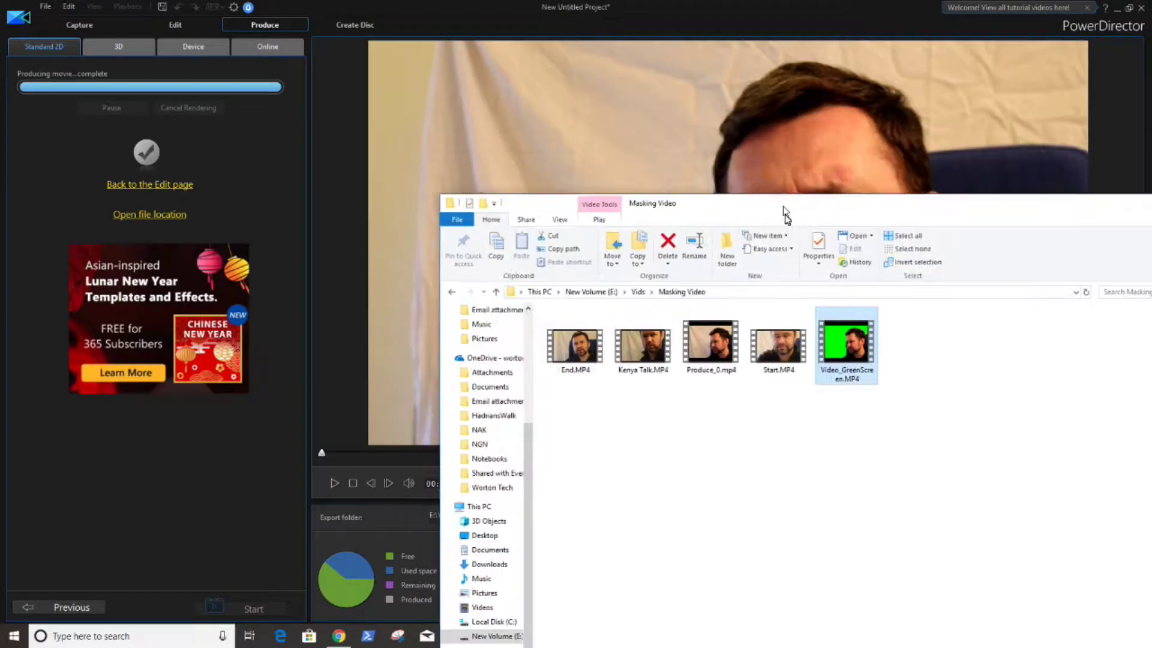
left_click_drag(785, 213, 839, 388)
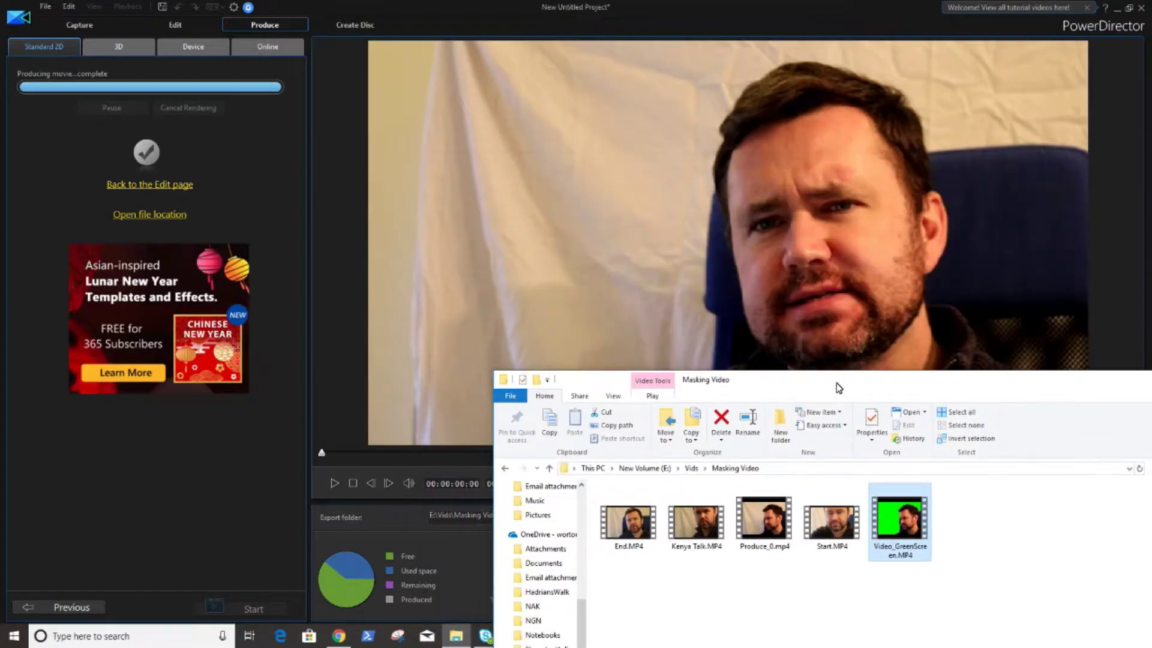
left_click(175, 25)
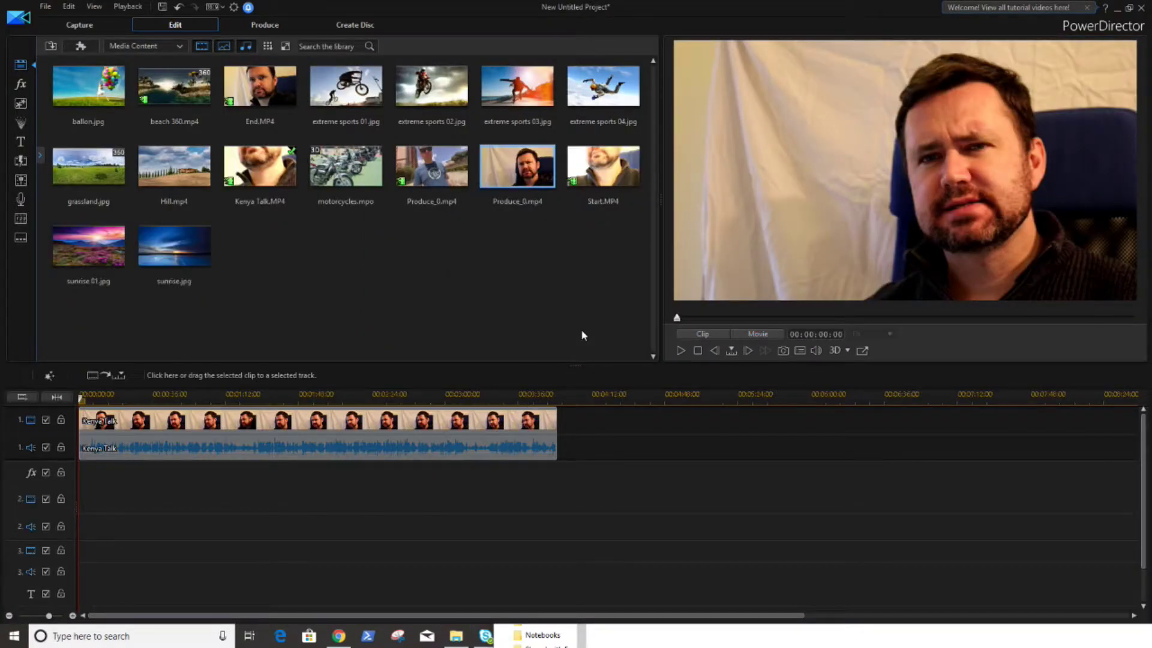
Delete the Kenya Talk clip and place Video_GreenScreen.MP4 on video track 2.
left_click(457, 445)
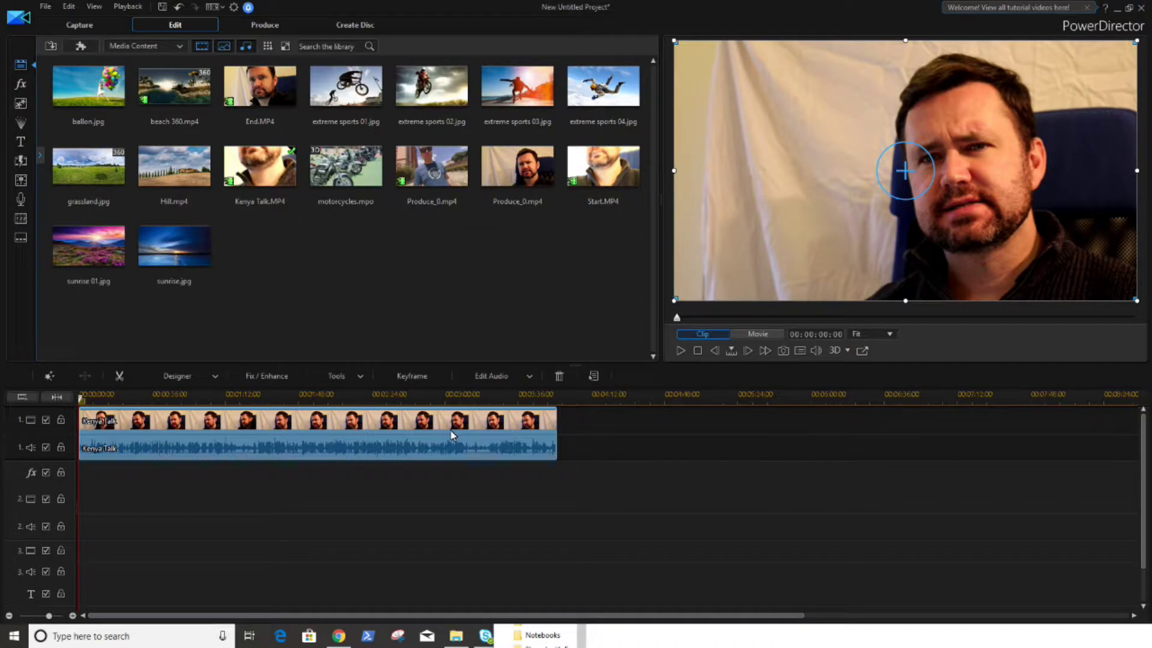
key("Delete")
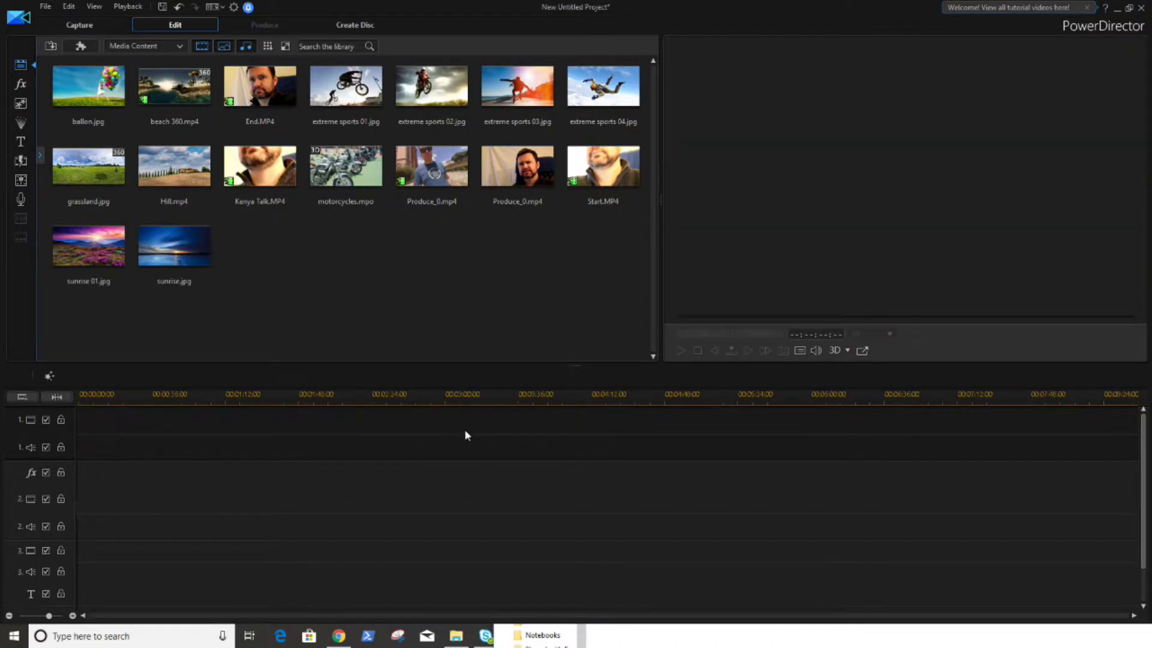
left_click(456, 636)
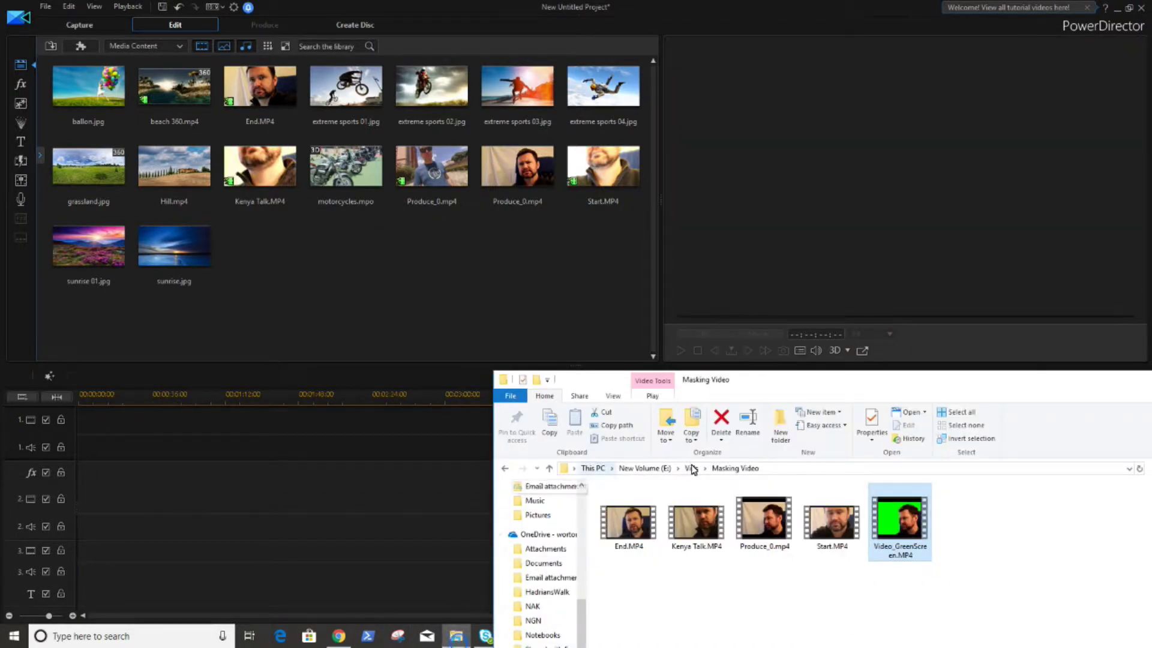
left_click_drag(822, 382, 815, 196)
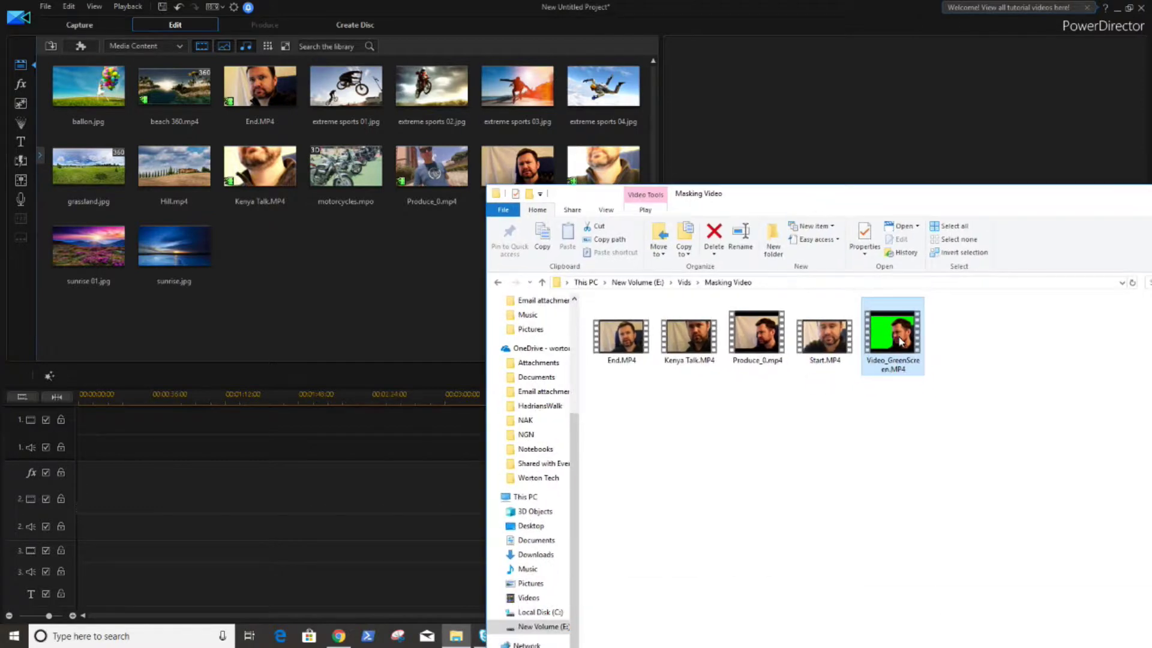
left_click_drag(893, 336, 80, 508)
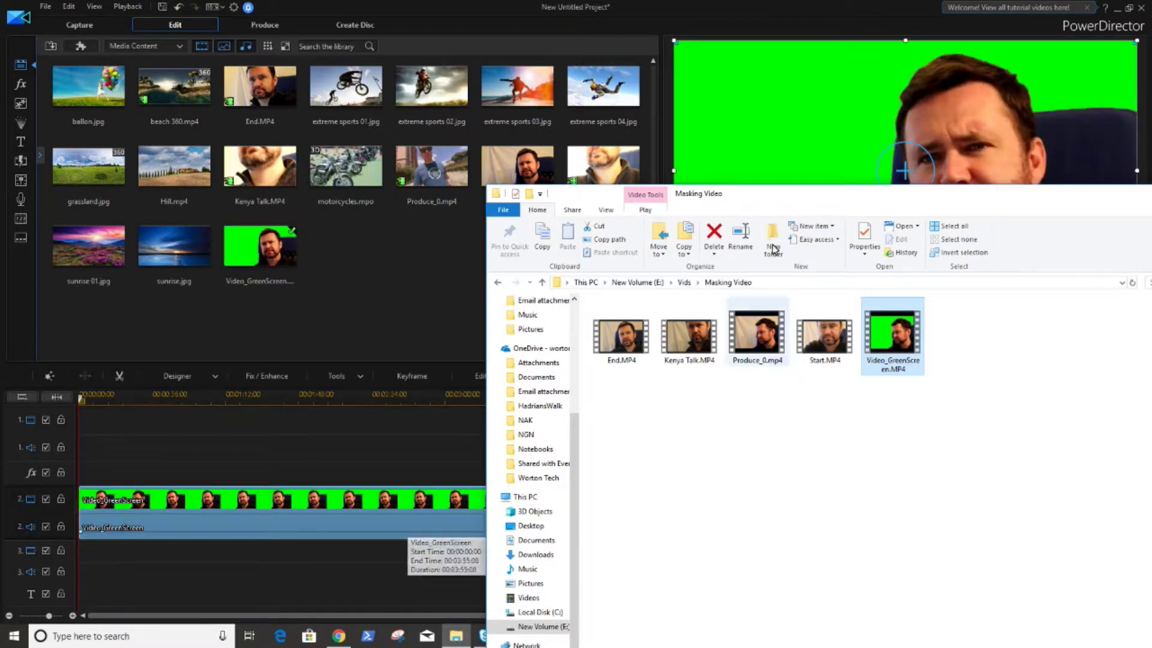
Place Produce_0.mp4 on track 1 and preview the composite near the green-screen clip's end.
left_click_drag(774, 193, 1072, 237)
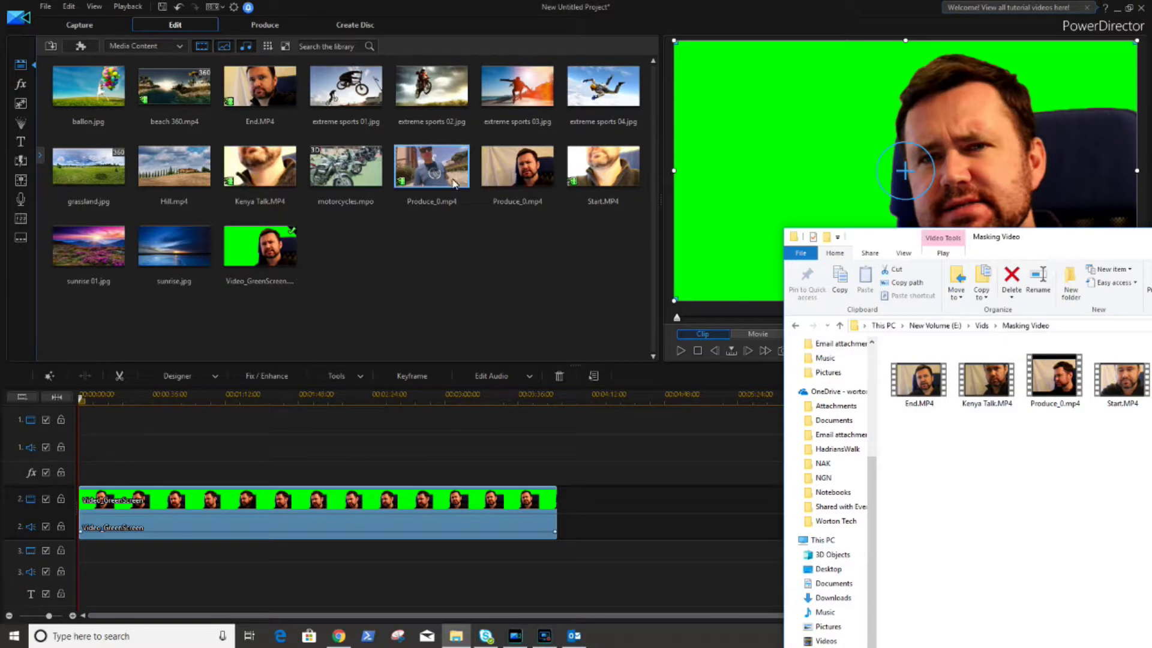
left_click_drag(454, 183, 76, 420)
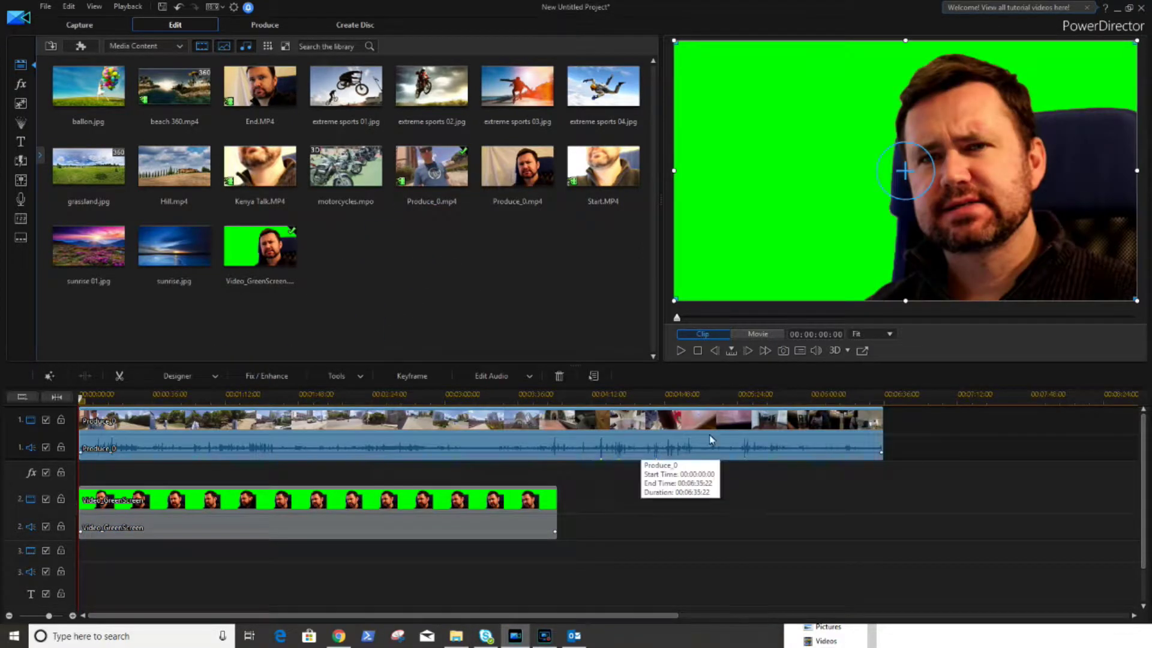
left_click(487, 522)
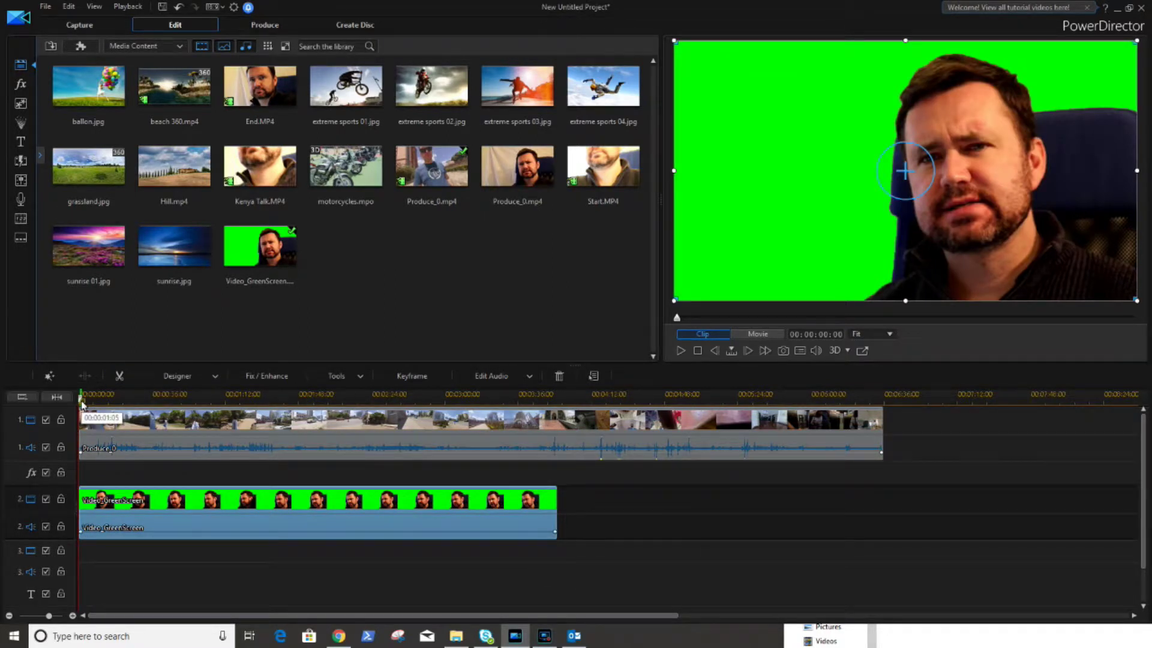
left_click_drag(83, 405, 545, 411)
Trim Produce_0 so it ends with Video_GreenScreen, around 3:51–3:55.
left_click(180, 447)
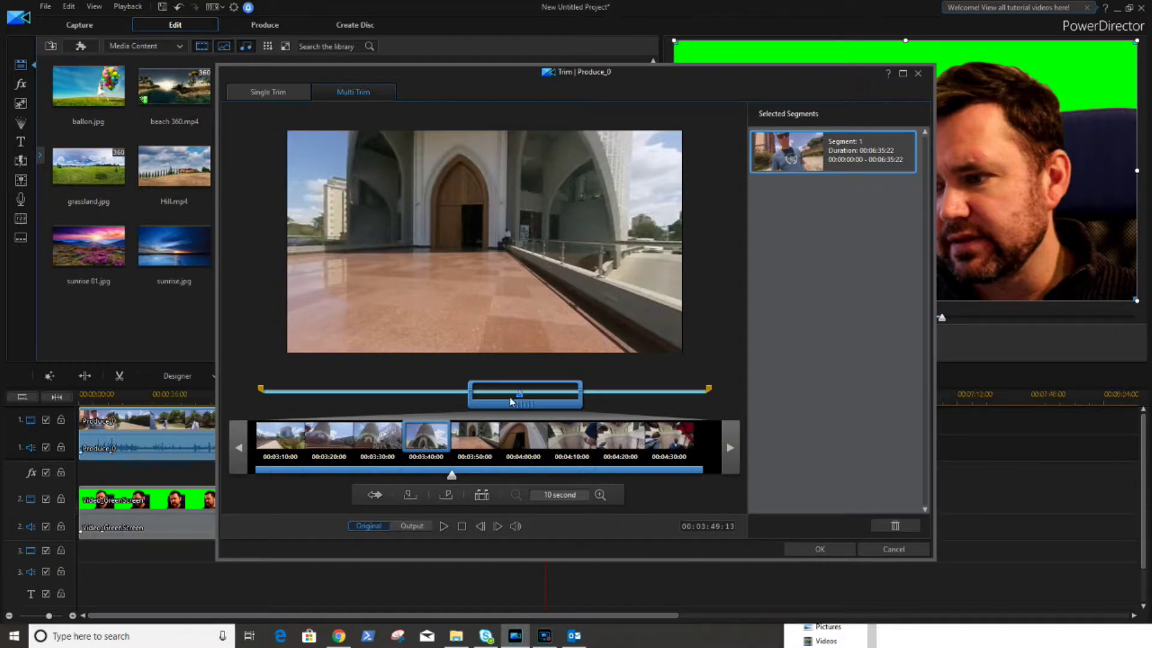
left_click_drag(511, 402, 240, 390)
left_click(409, 493)
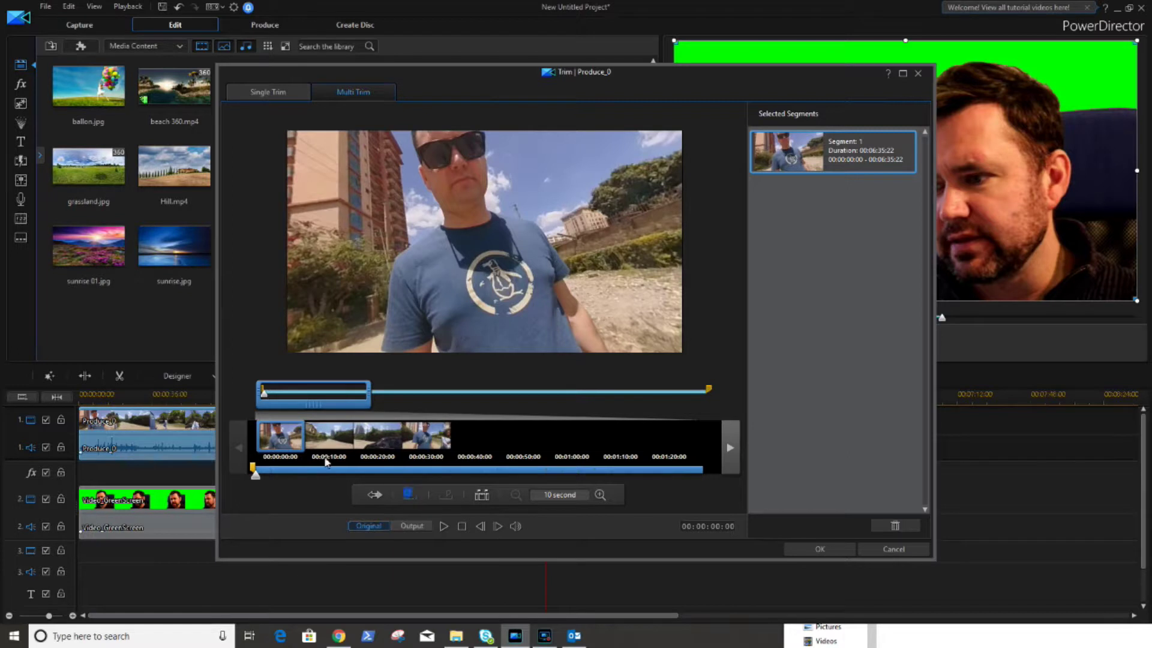
mouse_move(476, 393)
left_mouse_down()
mouse_move(522, 394)
mouse_move(527, 405)
left_mouse_up()
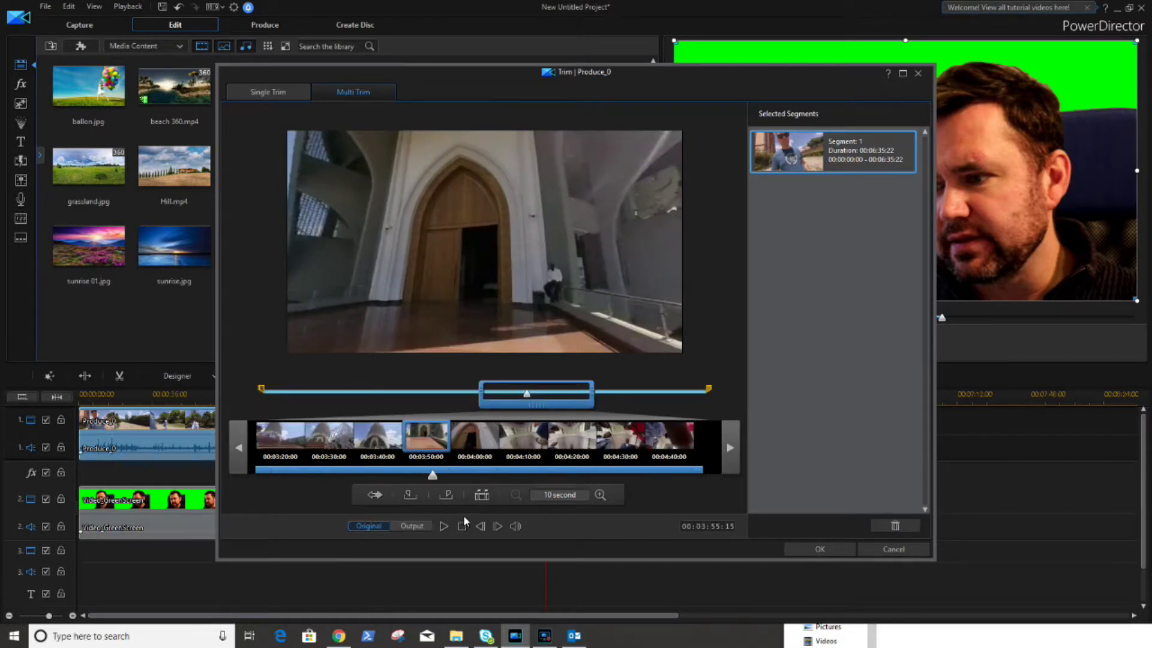
left_click(452, 501)
left_click(820, 549)
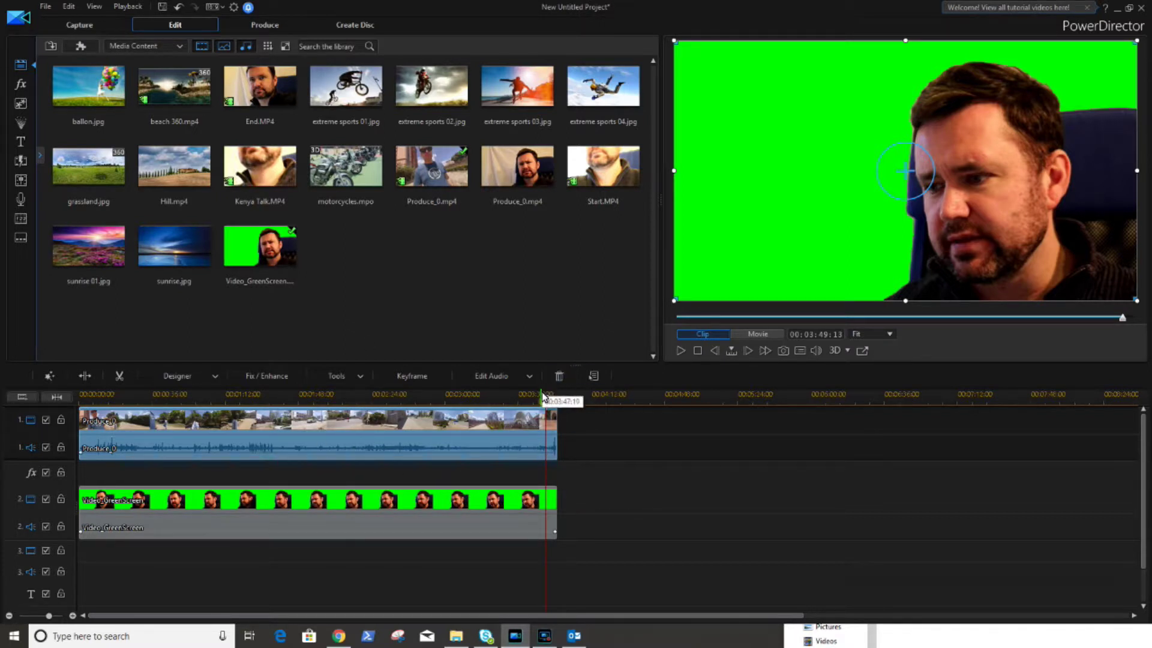
In PiP Designer, enable Chroma Key on Video_GreenScreen and eyedrop the green background.
left_click_drag(544, 398, 560, 403)
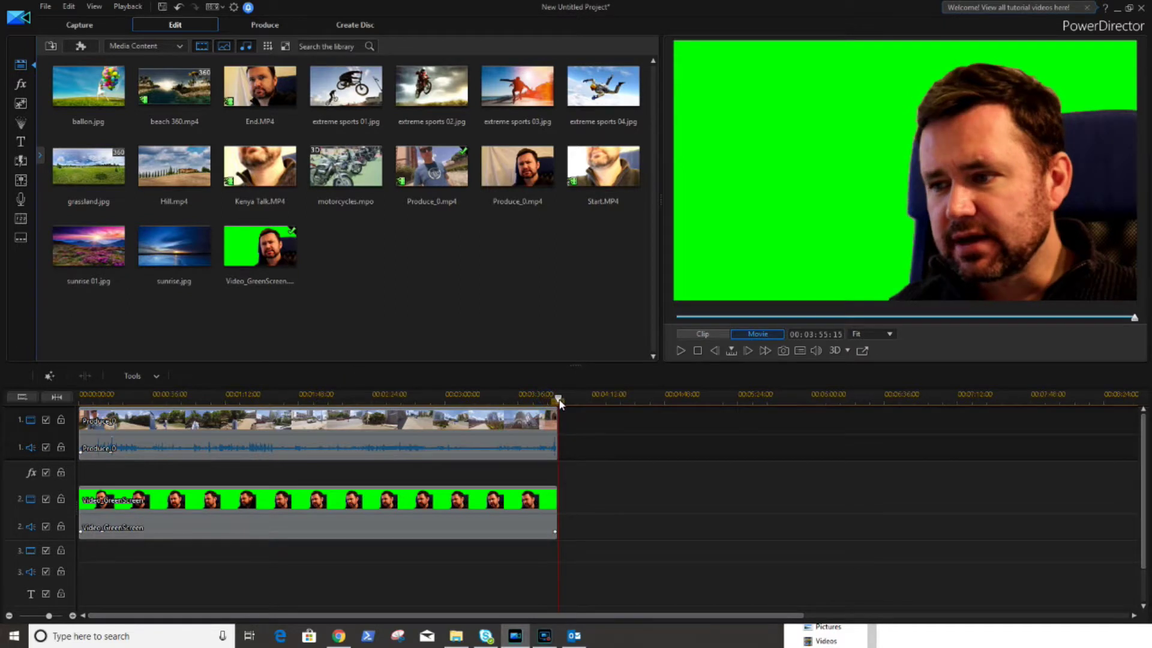
left_click(551, 449)
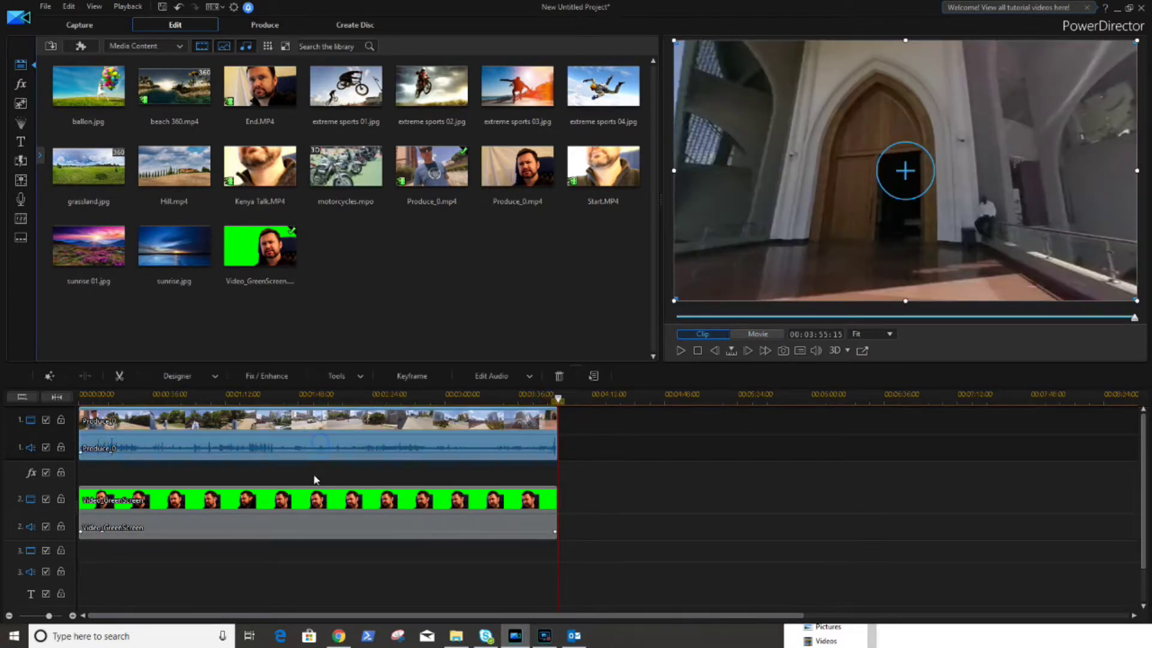
left_click(270, 502)
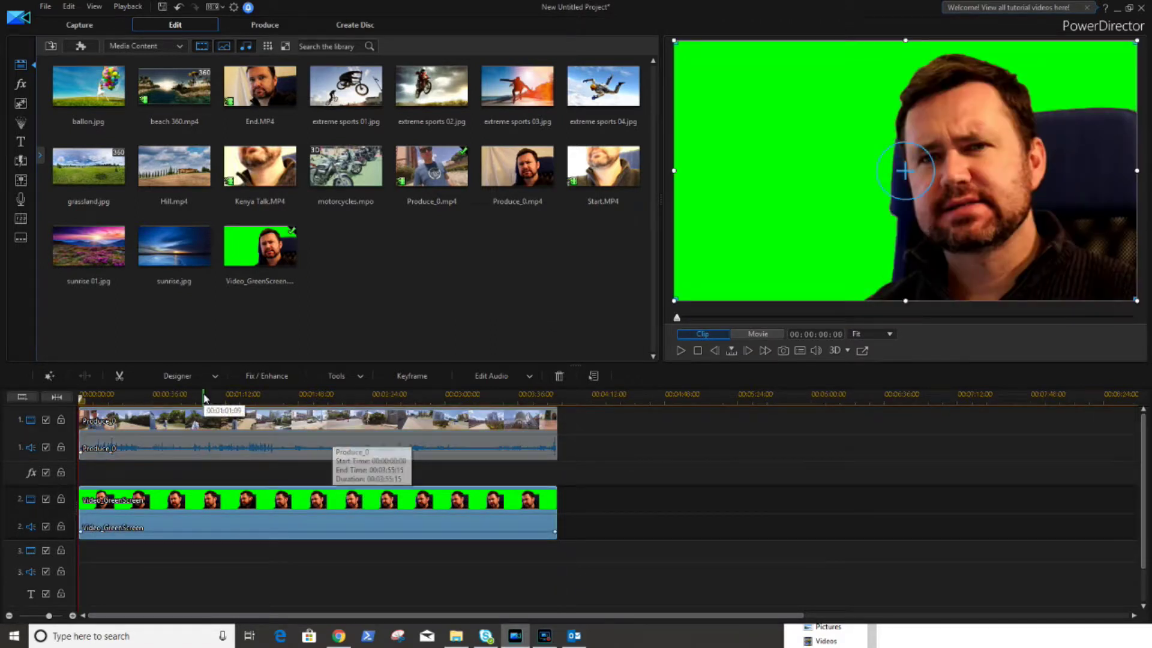
left_click(215, 376)
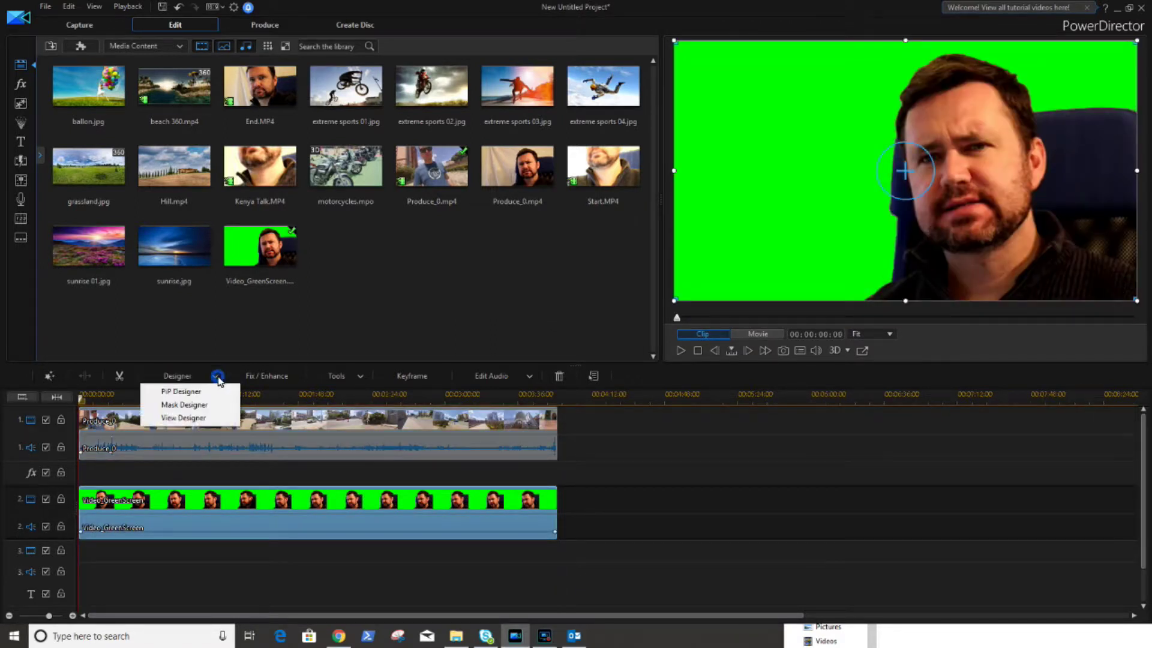
left_click(188, 396)
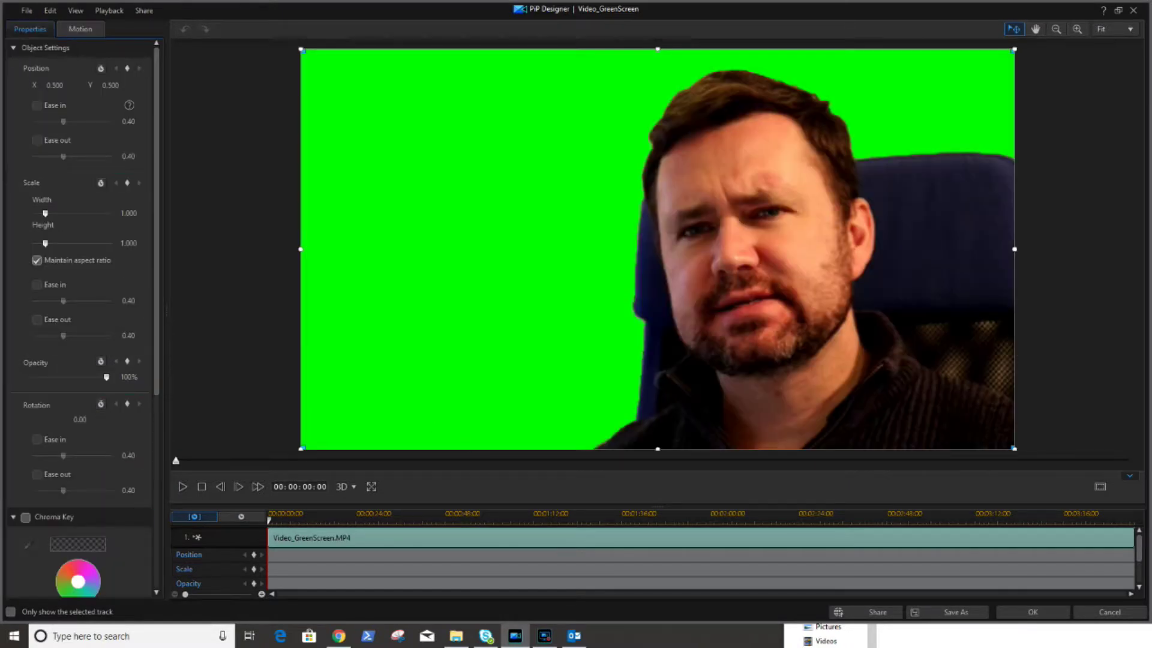
left_click_drag(161, 351, 167, 531)
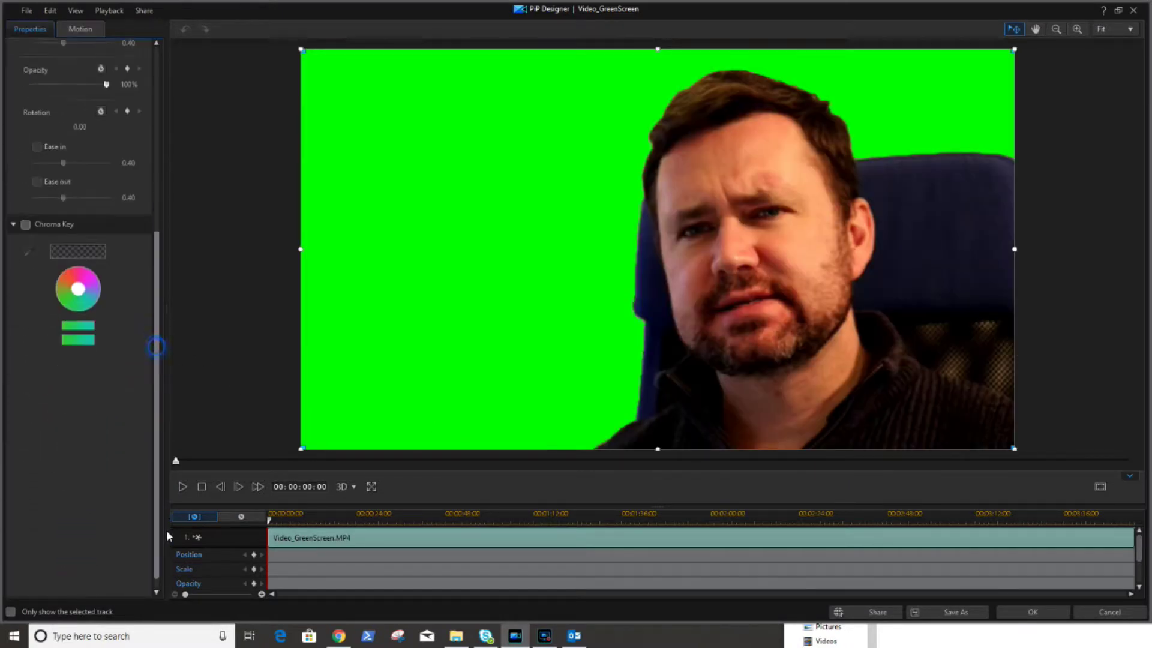
left_click(26, 224)
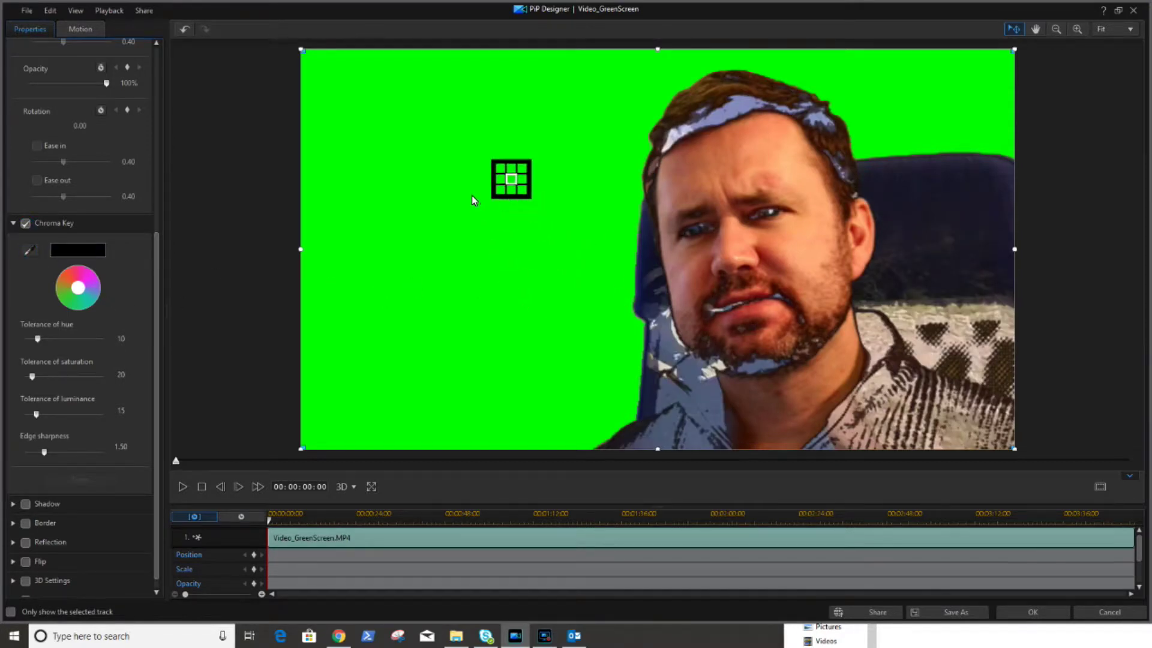
left_click(465, 180)
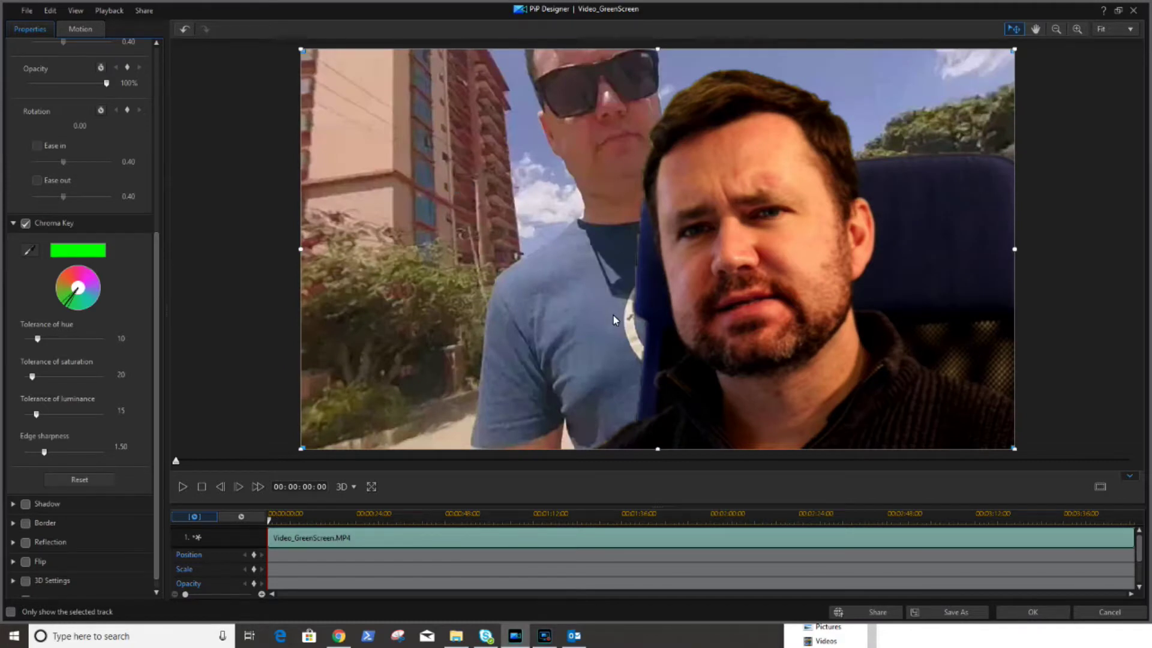
left_click(1030, 612)
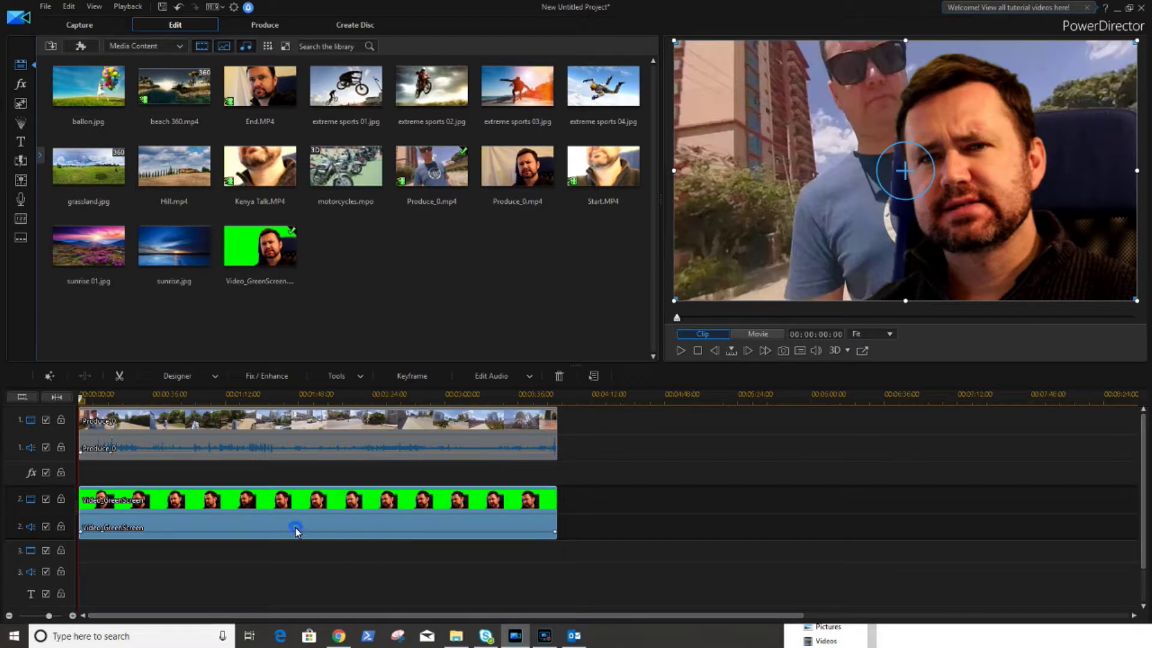
left_click(216, 376)
Scale the keyed presenter to 0.410, move it bottom-right, and play back the composite.
left_click(181, 392)
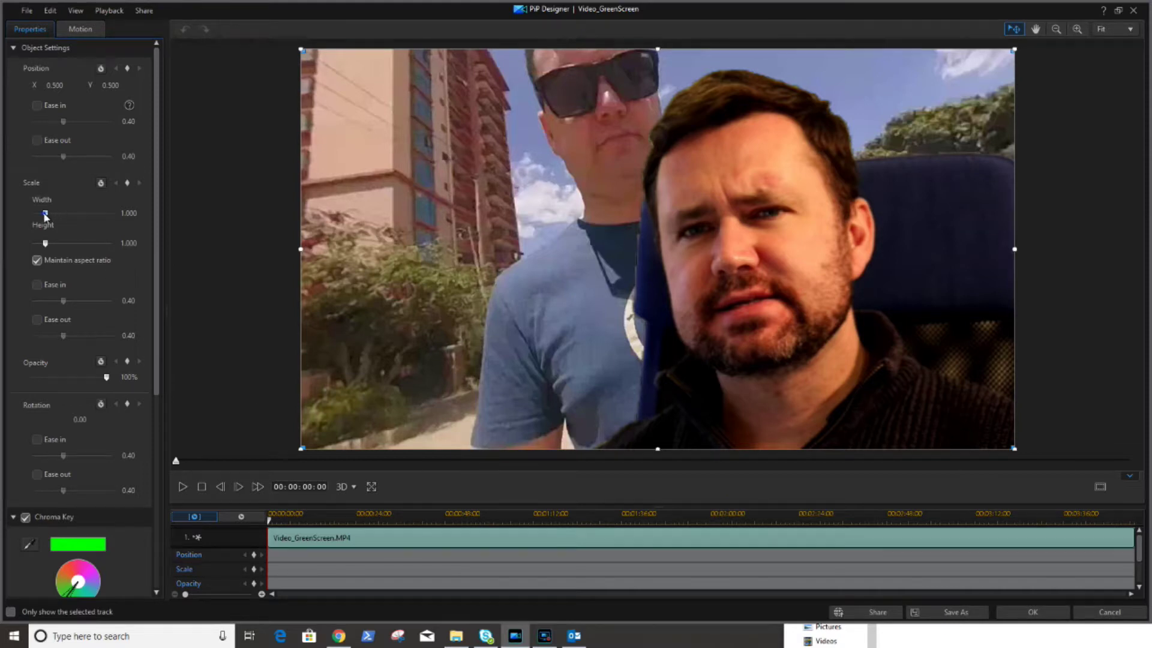
left_click_drag(44, 214, 42, 214)
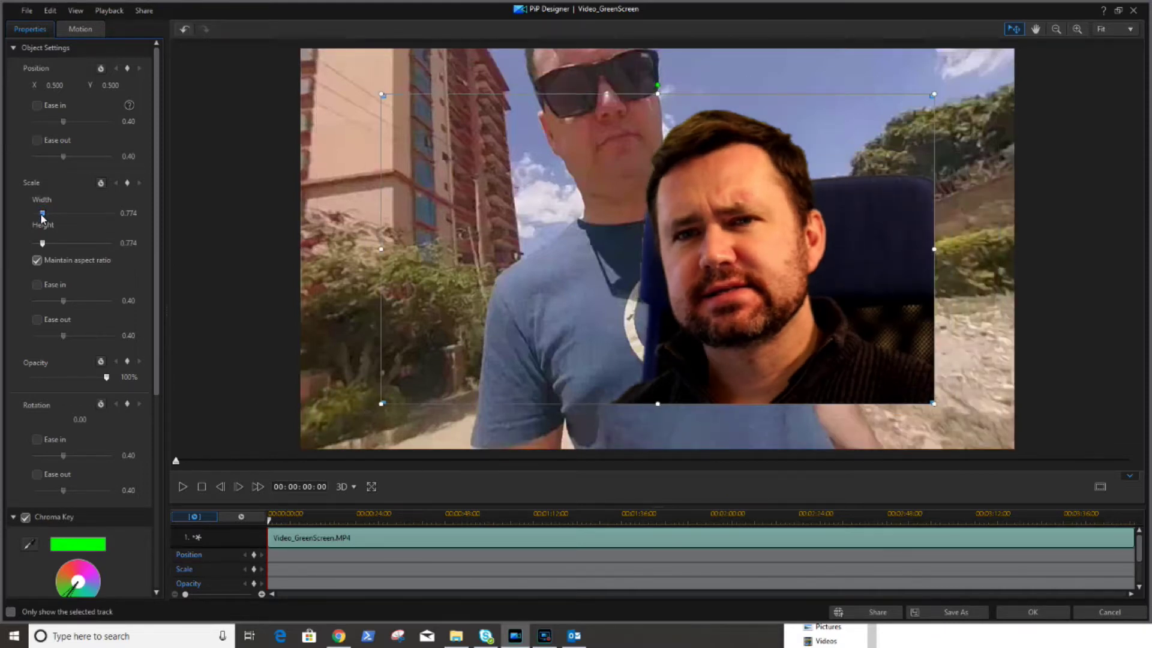
left_click_drag(42, 217, 35, 217)
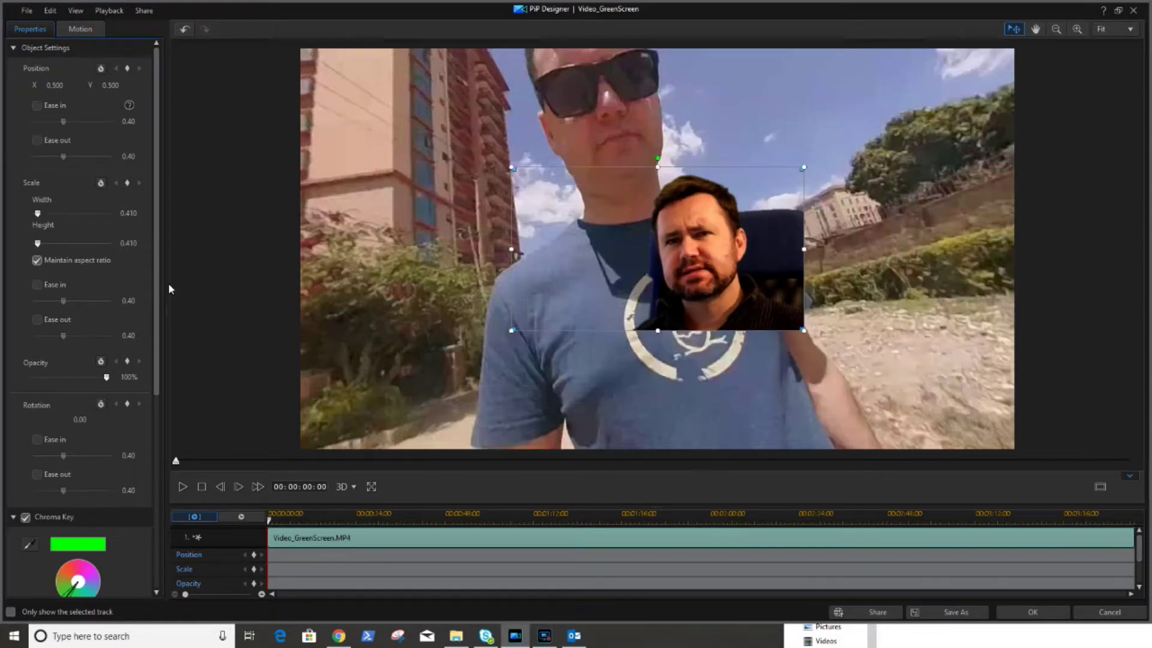
left_click_drag(721, 255, 930, 374)
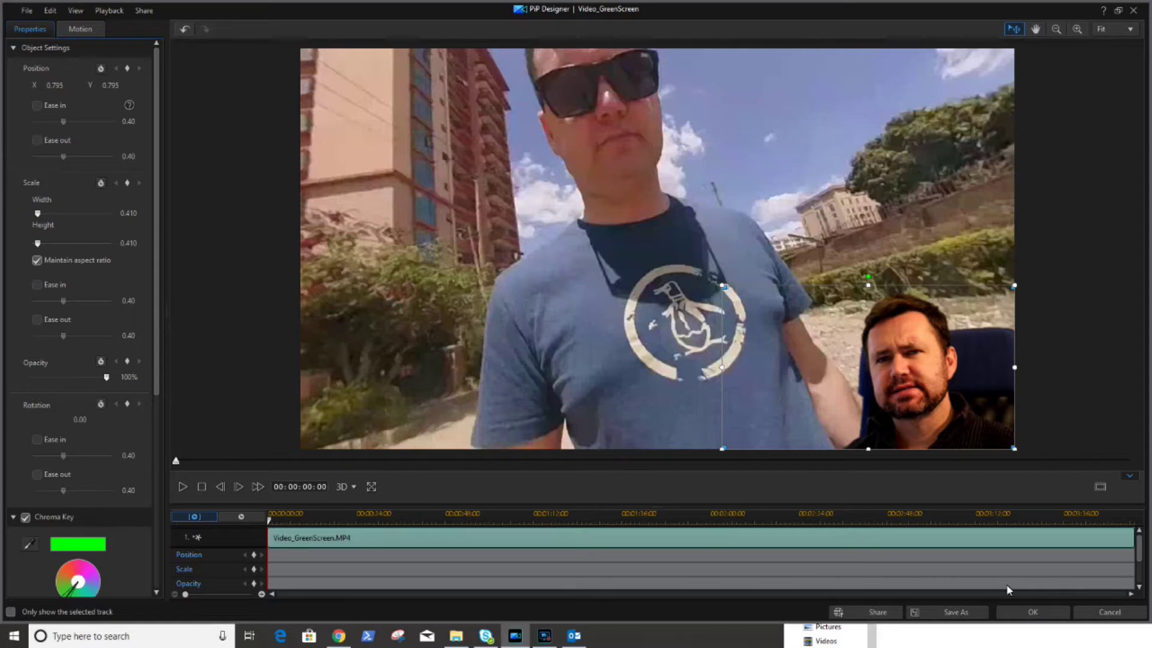
left_click(1035, 612)
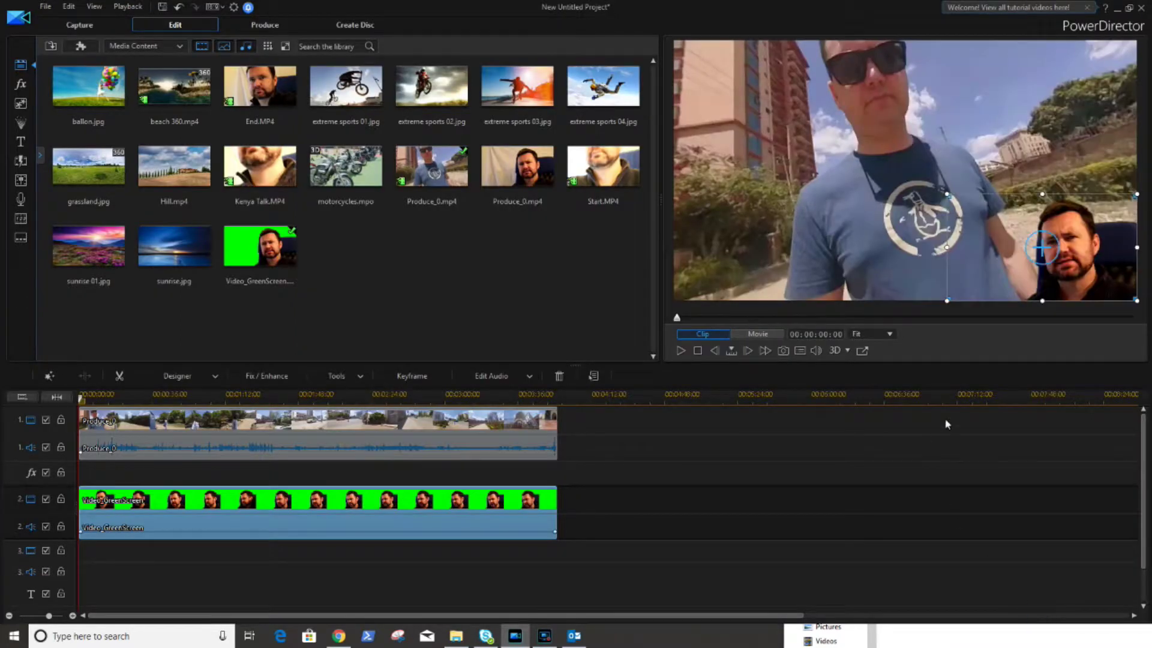
left_click(681, 350)
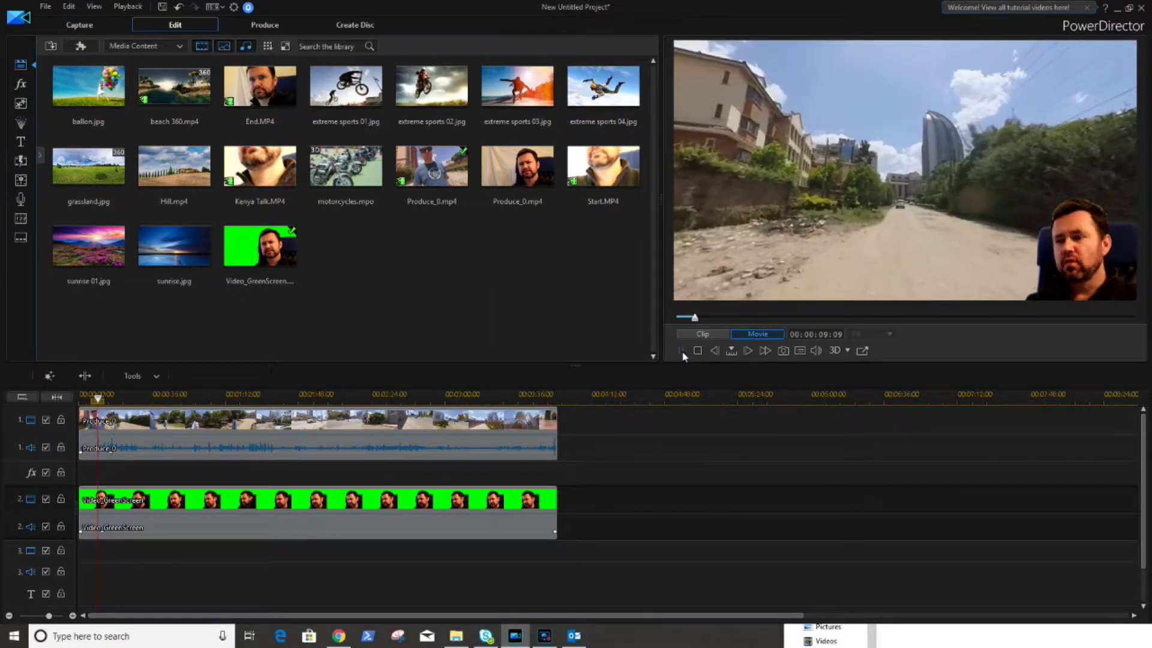
Pause and rewind the composite preview, then switch to the Produce page.
left_click(683, 351)
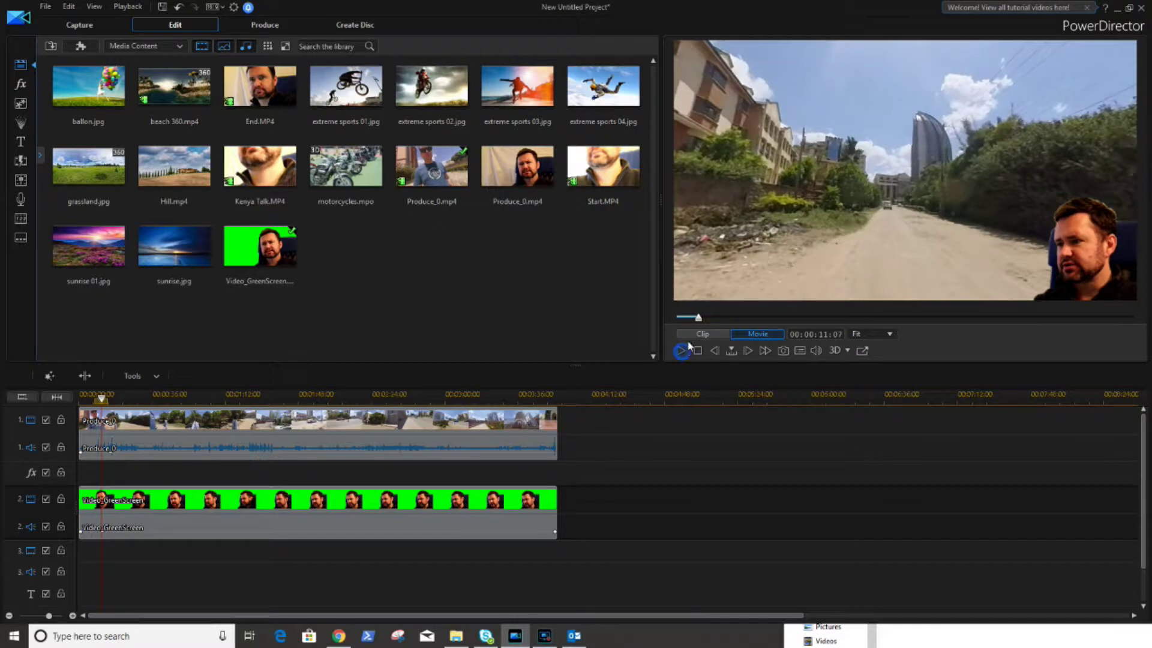
left_click_drag(699, 317, 679, 321)
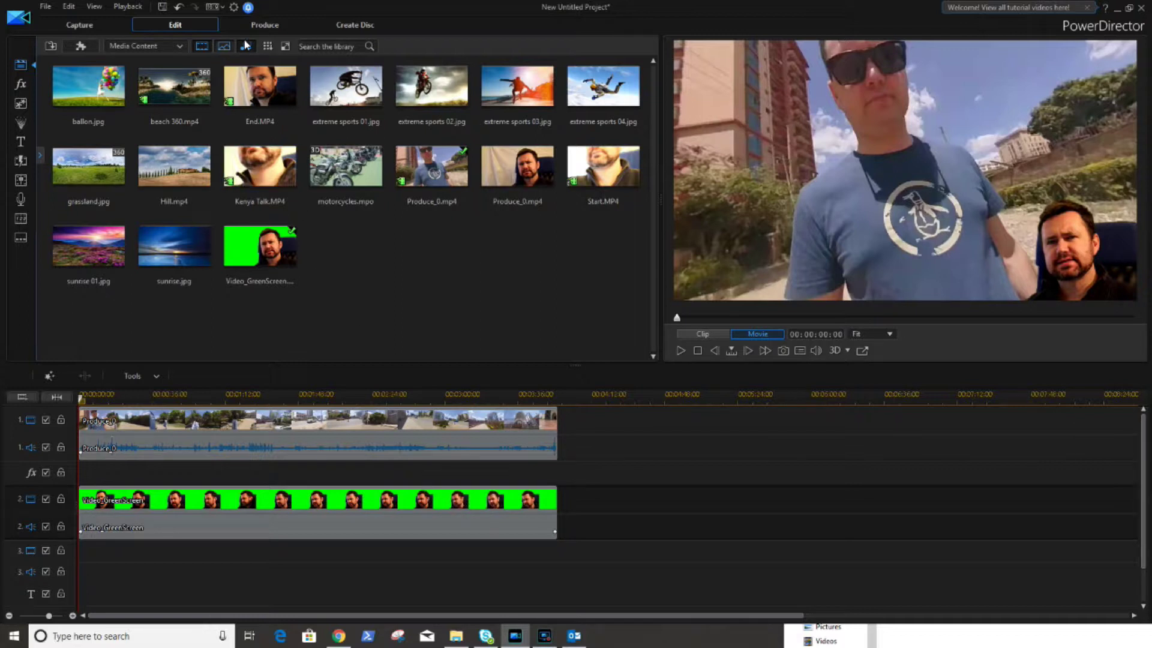
left_click(267, 30)
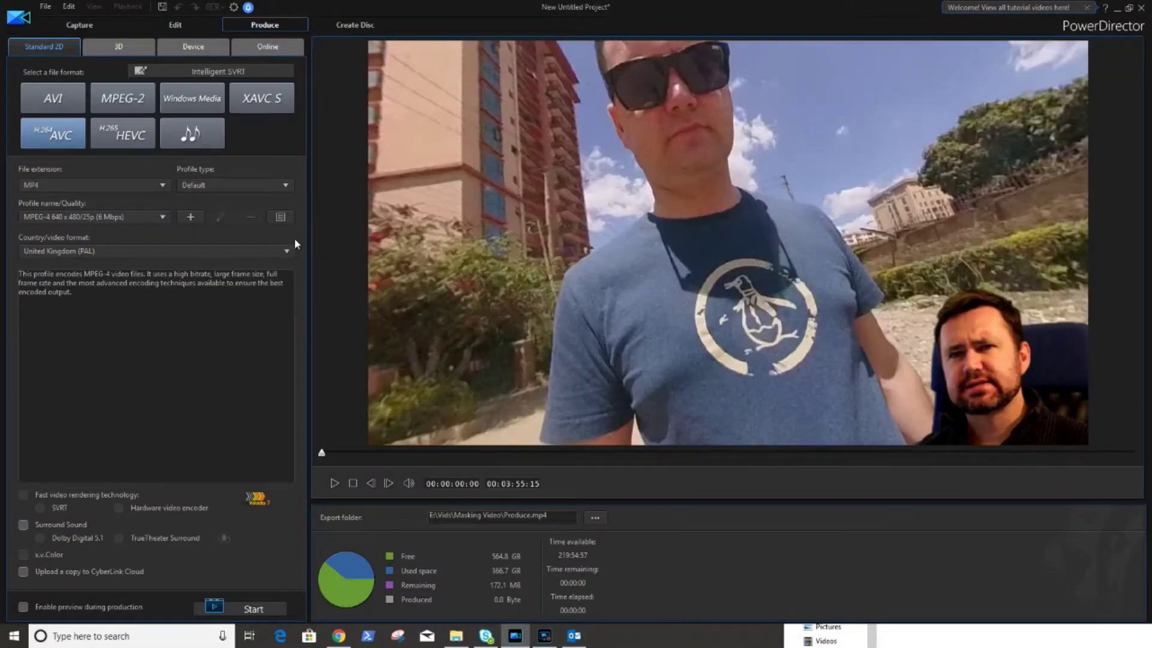
Render the composite as Produce1.mp4 with the MPEG-4 1920 x 1080/24p (16 Mbps) profile.
left_click(94, 219)
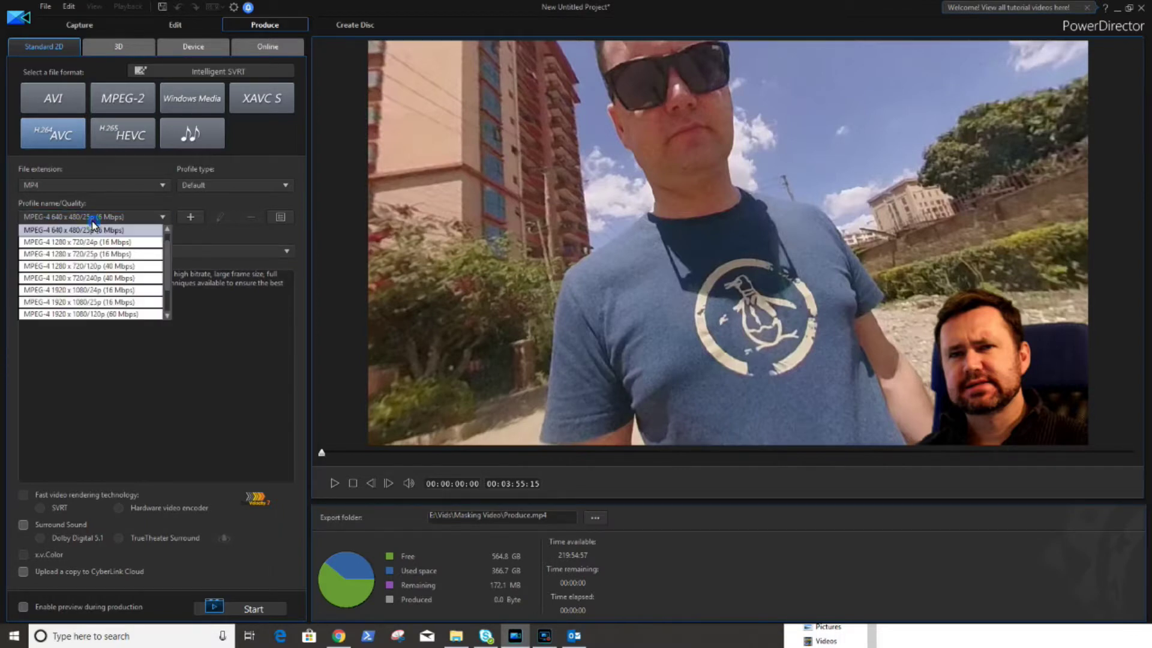
left_click(99, 290)
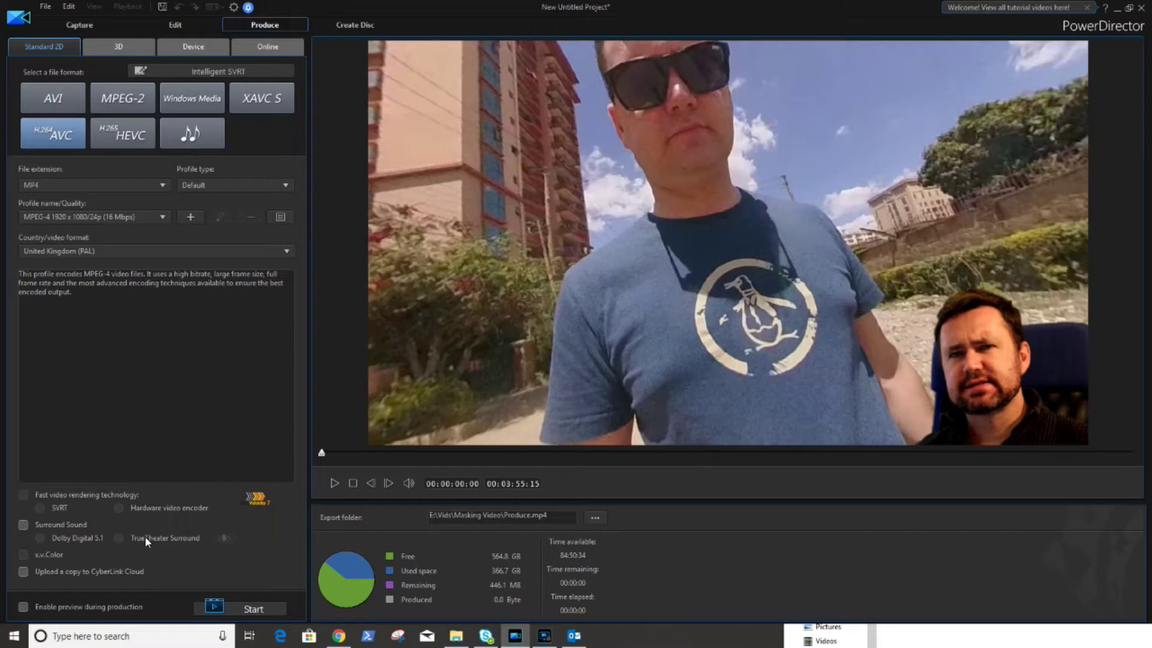
left_click(23, 495)
left_click(529, 516)
left_click(258, 609)
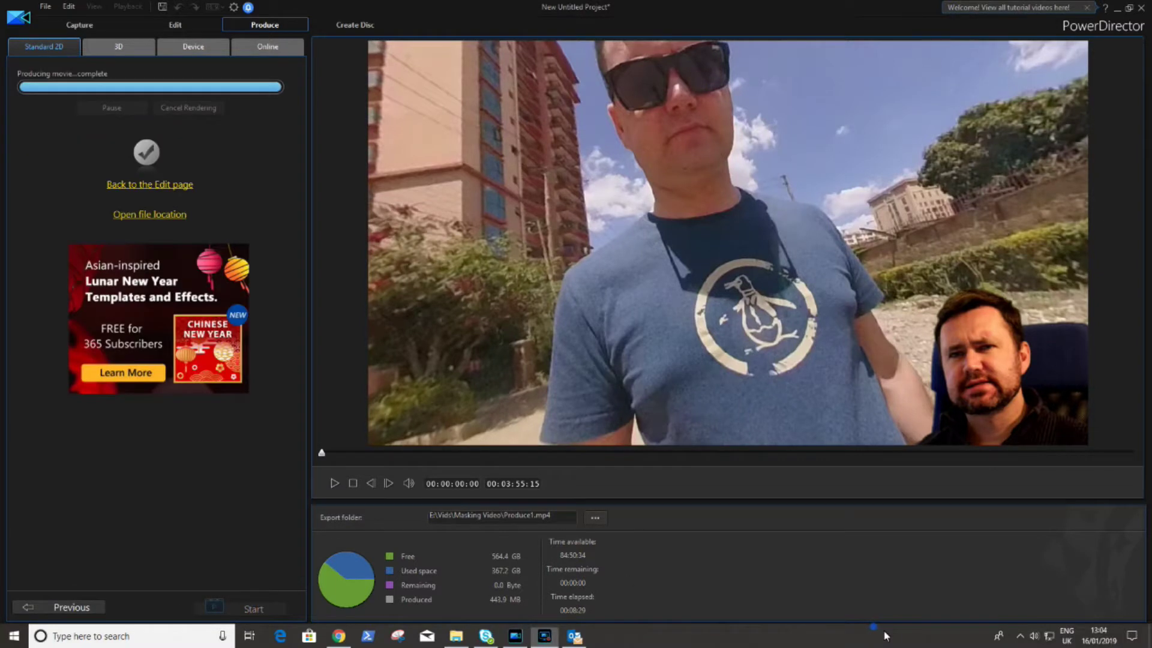
left_click(456, 636)
Play Produce1.mp4 from the Masking Video folder.
double_click(665, 321)
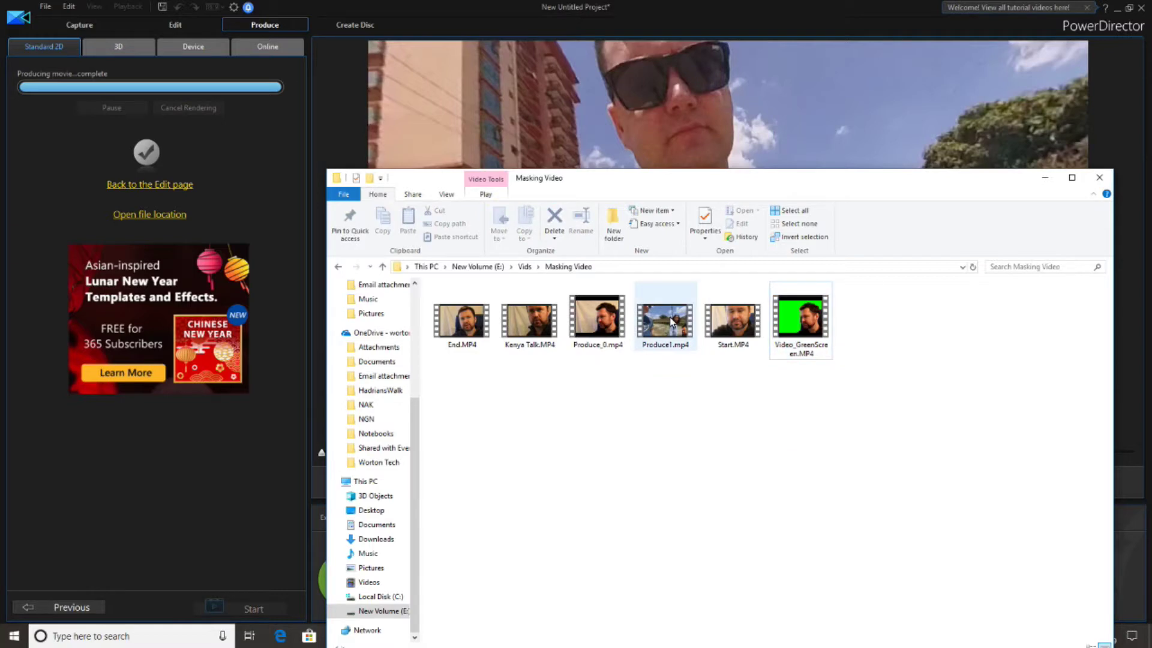